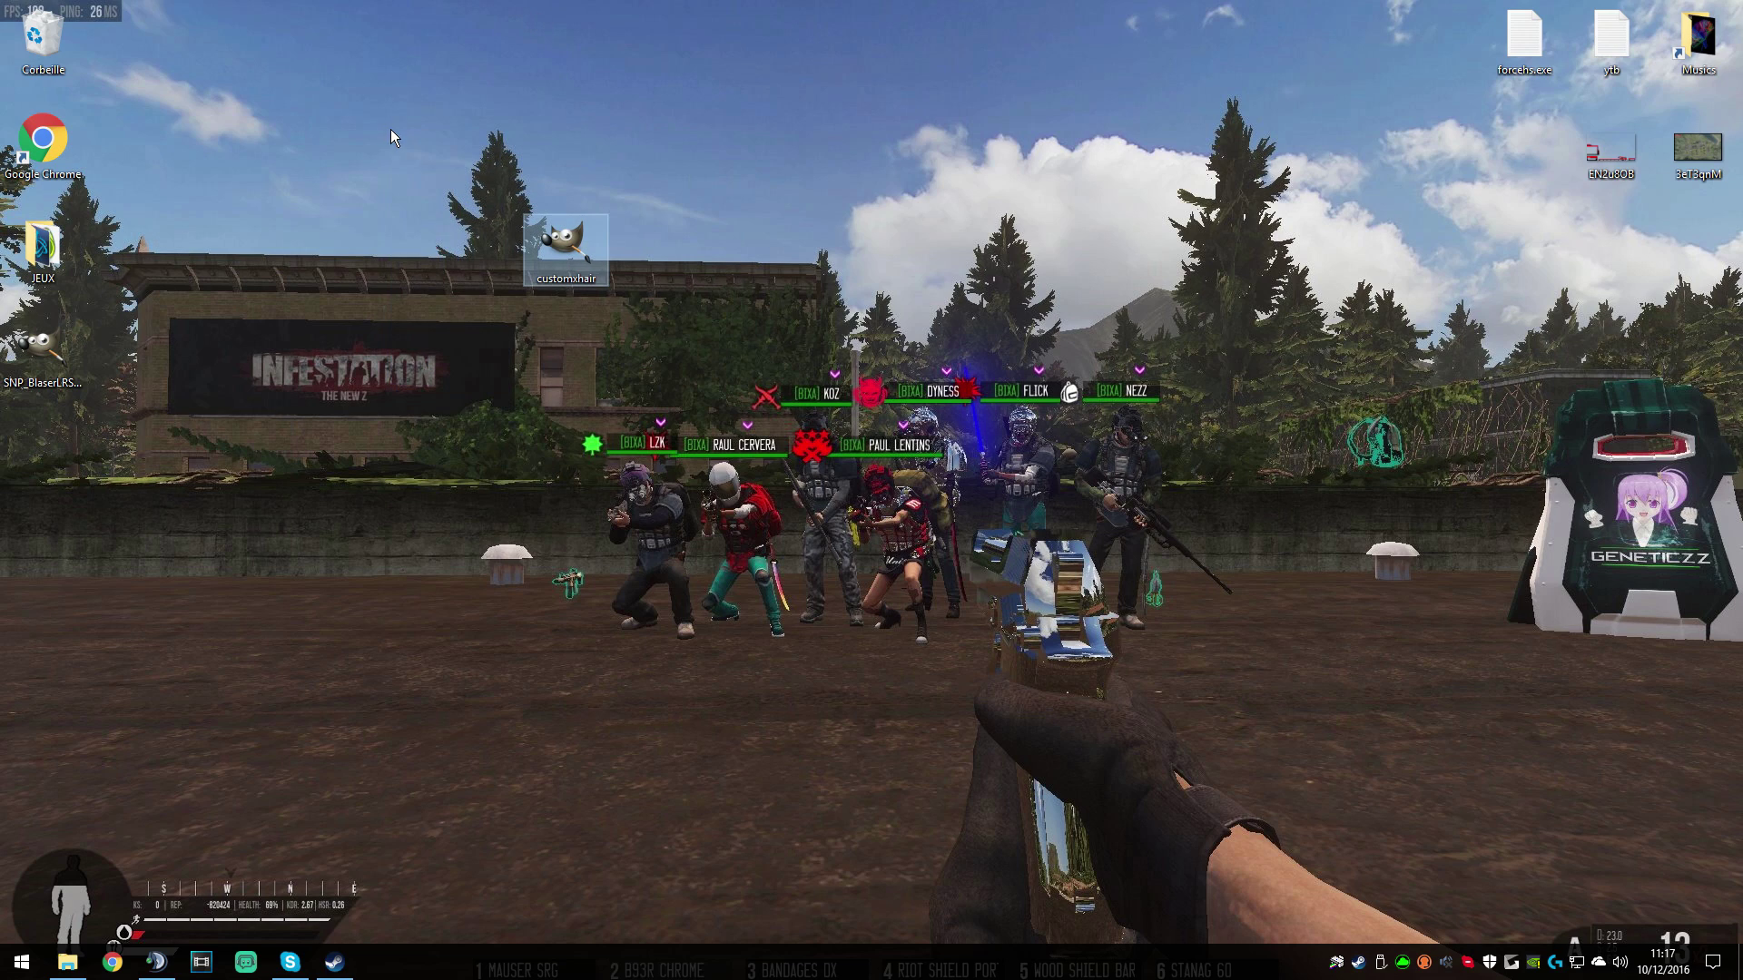
Step: Select the crosshair file on the Desktop and begin editing its name
left_click_drag(648, 320, 449, 164)
left_click_drag(689, 354, 445, 156)
left_click_drag(419, 150, 463, 166)
left_click(556, 277)
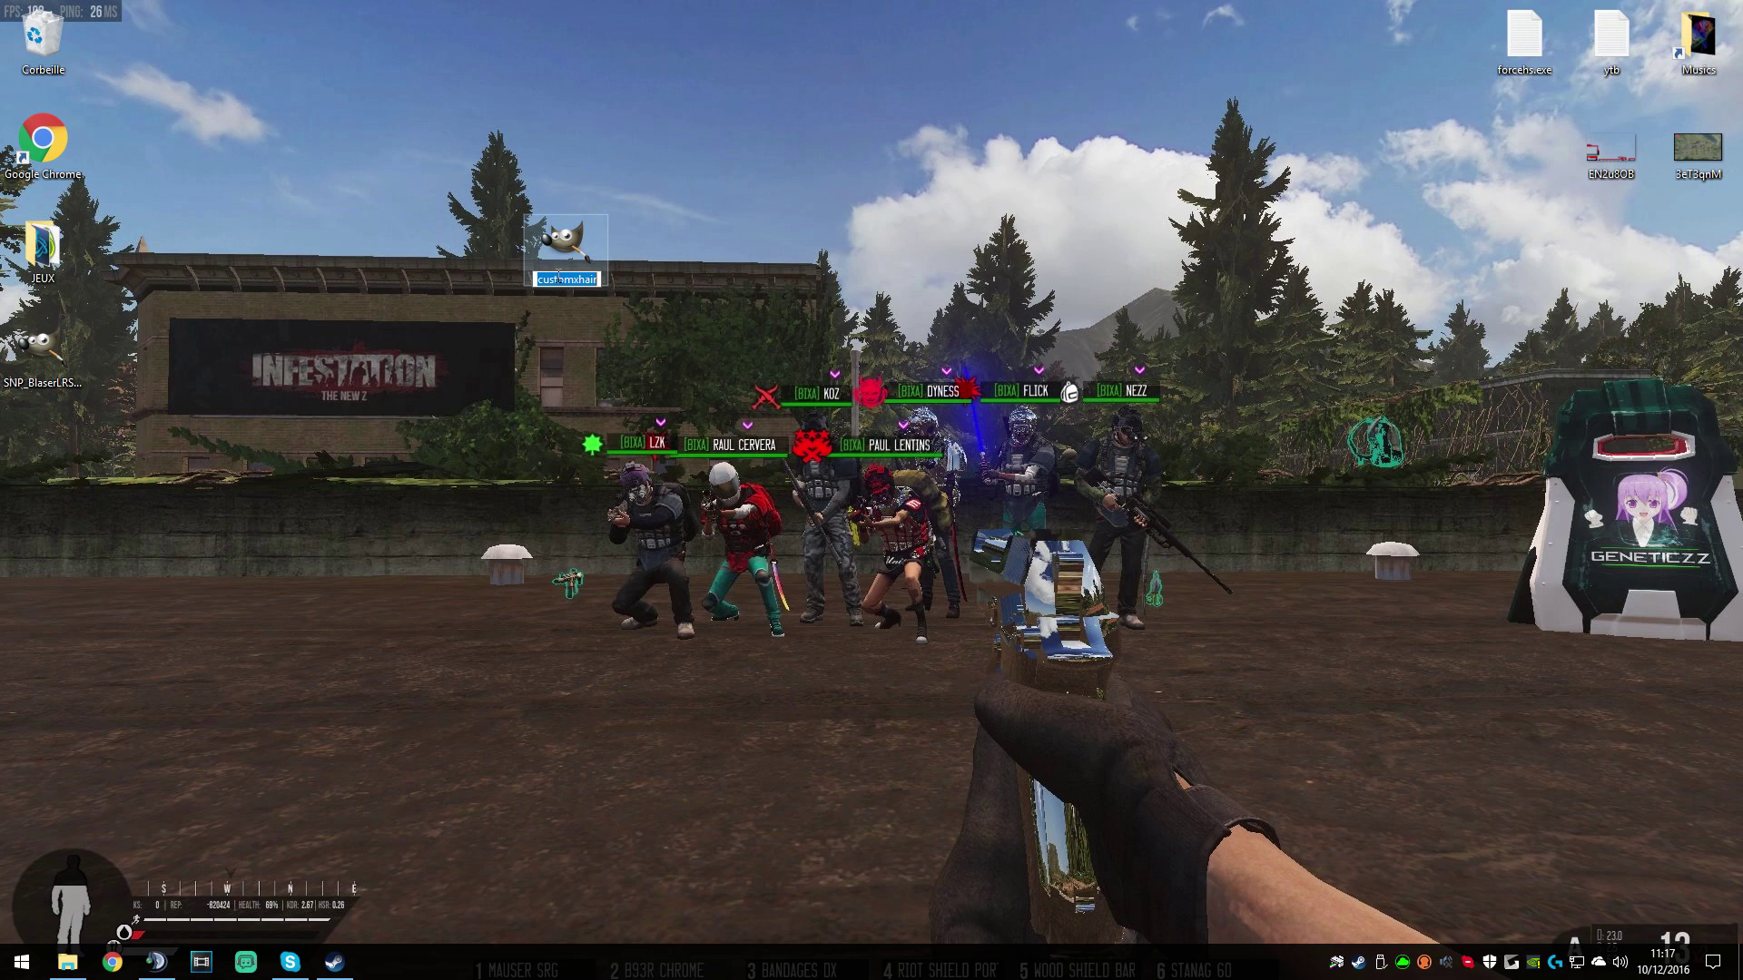
left_click_drag(535, 279, 553, 278)
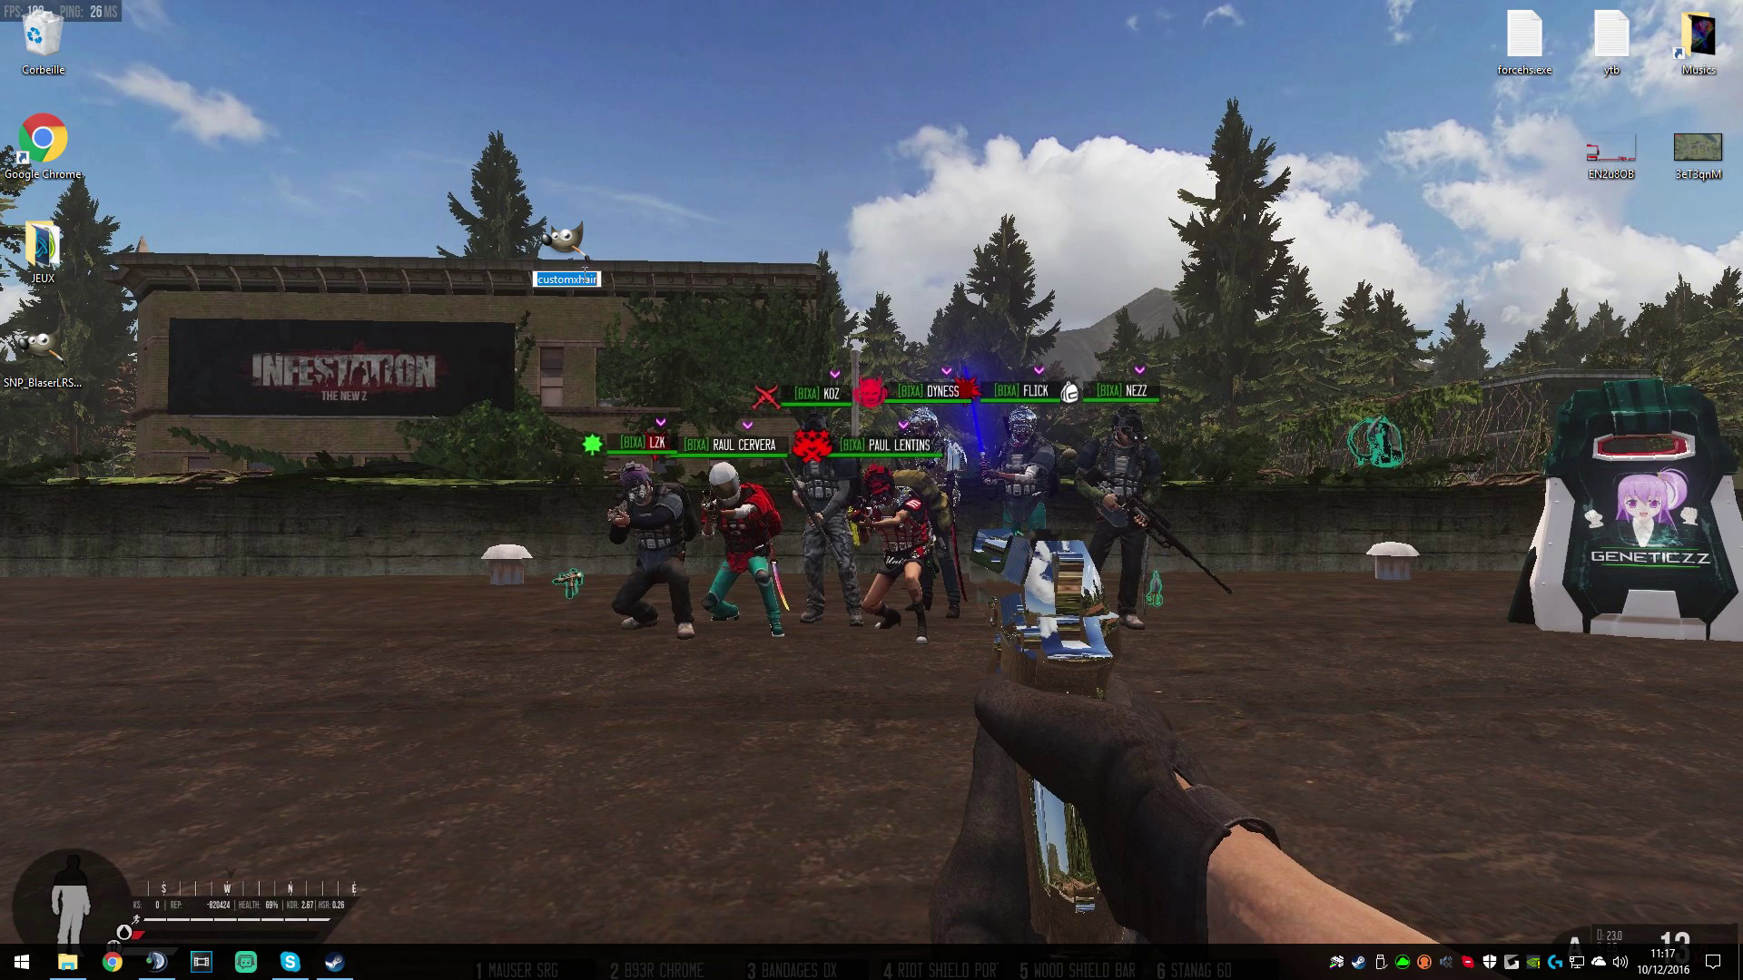
Step: Check the crosshair file's Properties to confirm its DDS file type
right_click(562, 260)
left_click(656, 624)
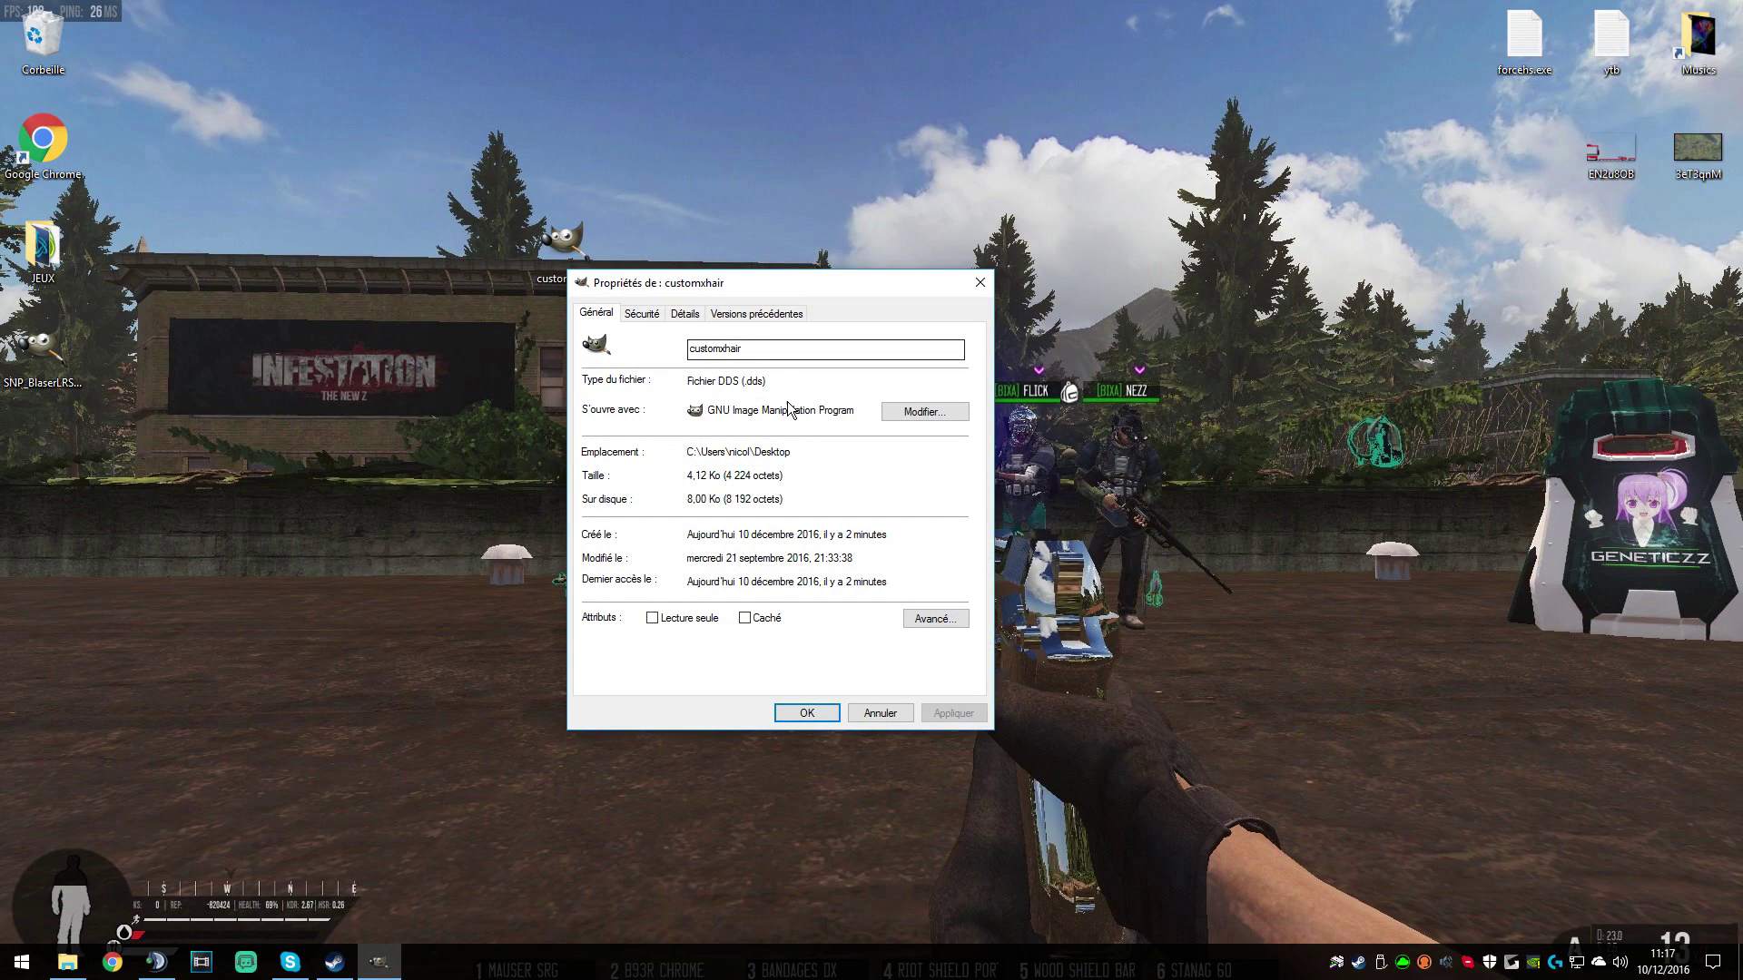
left_click_drag(768, 382, 668, 374)
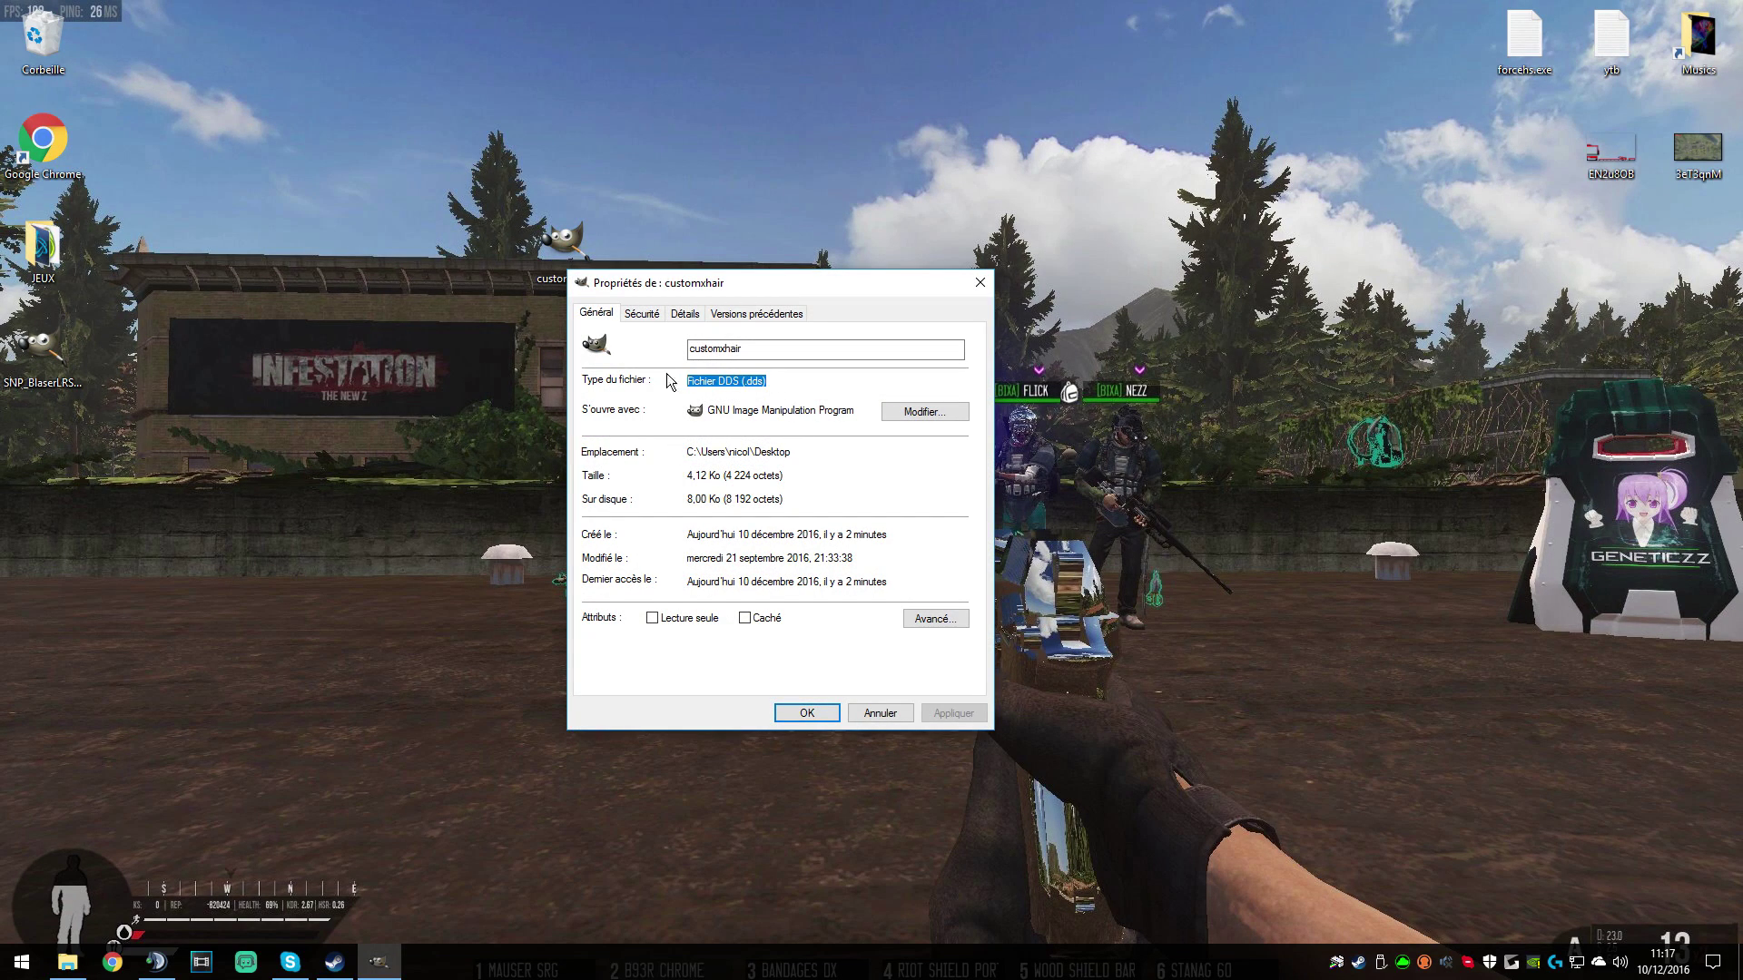
left_click(981, 282)
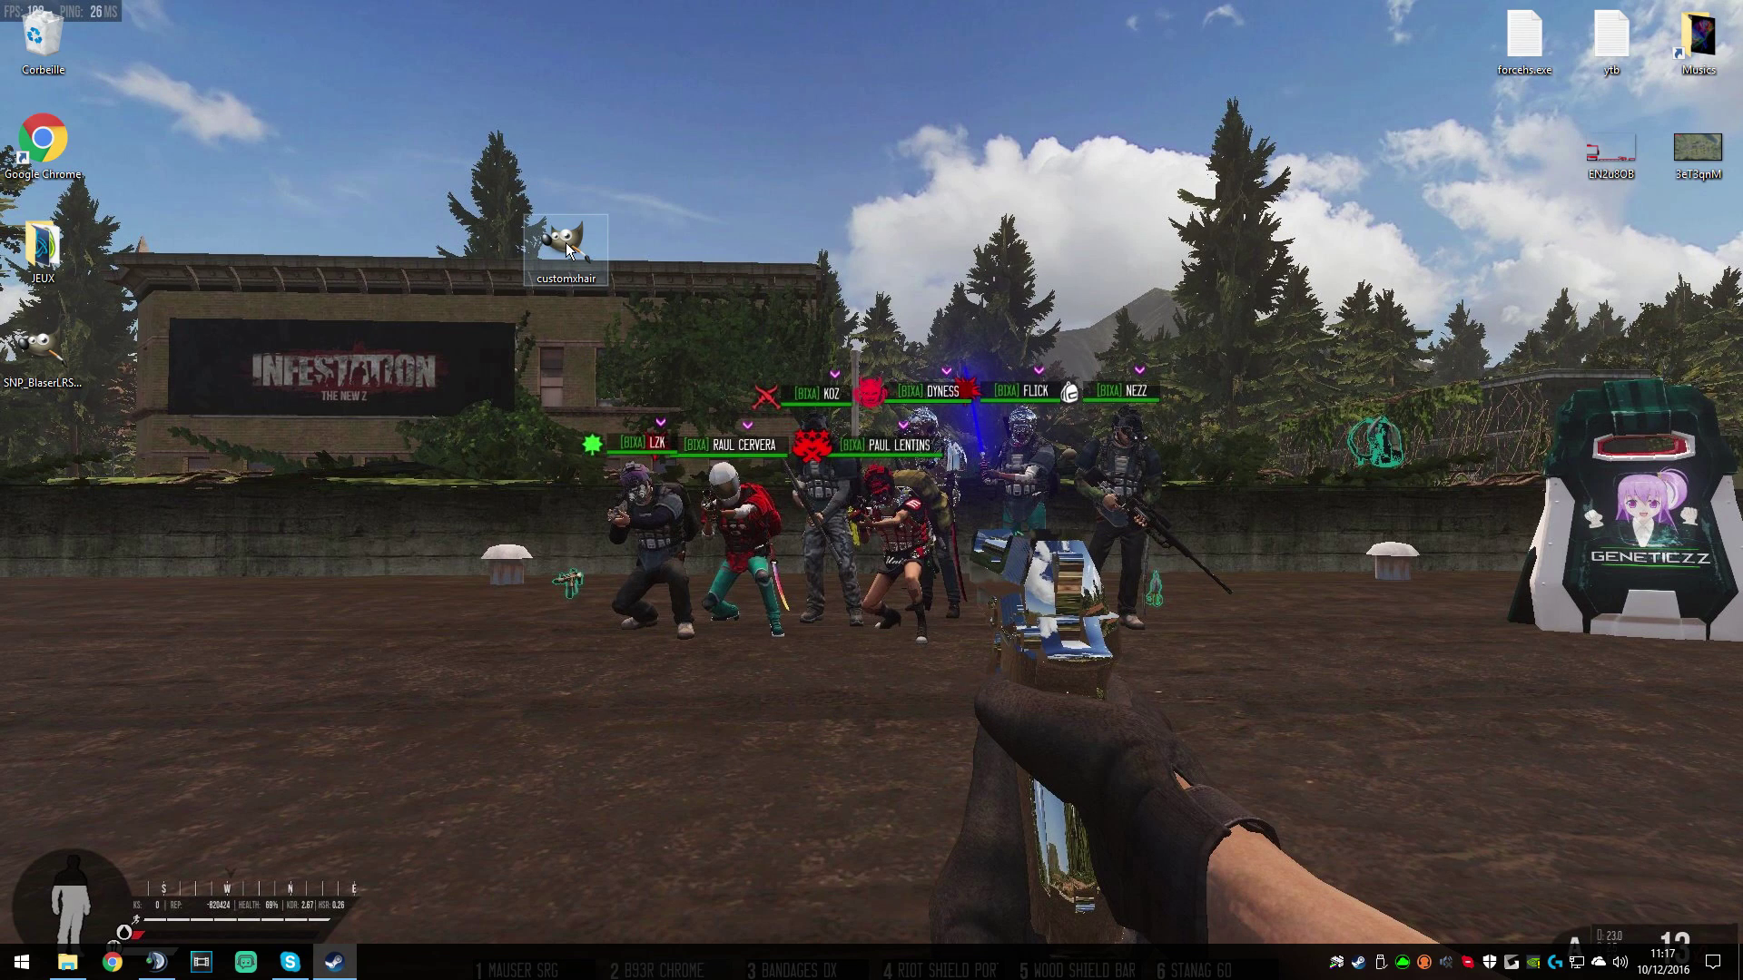
Step: Move the file one slot right, rename it customxhair.dds and open it in GIMP
left_click_drag(567, 249, 636, 252)
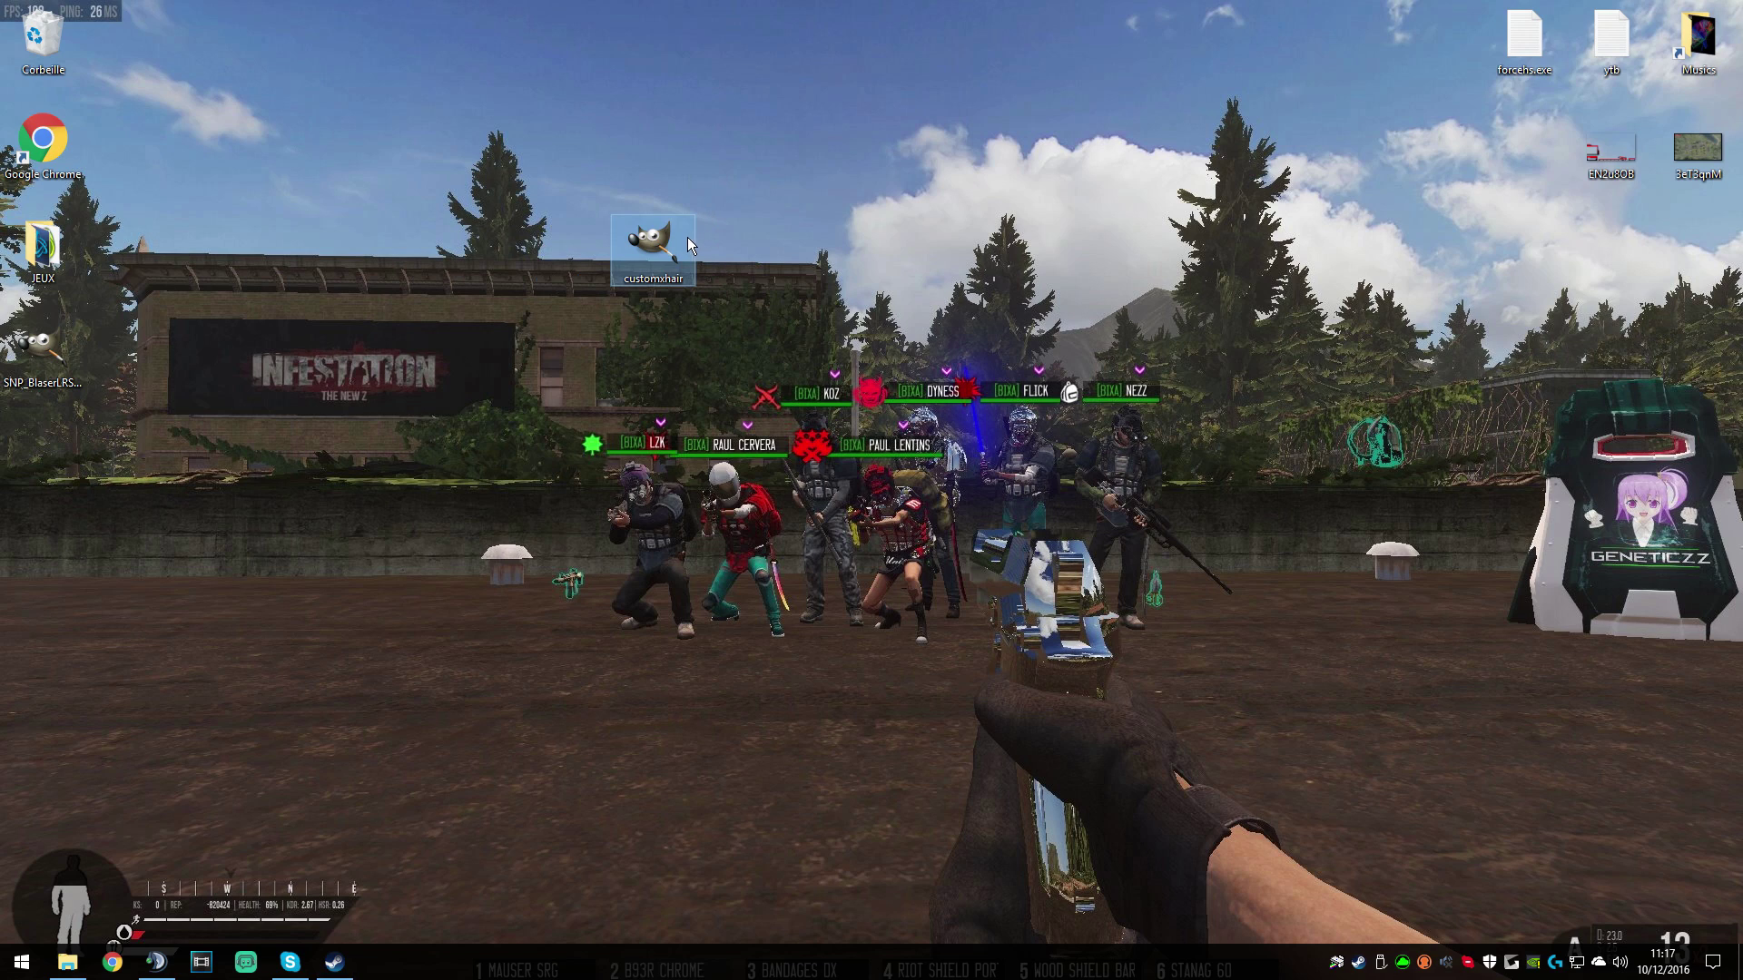
right_click(637, 251)
left_click(699, 572)
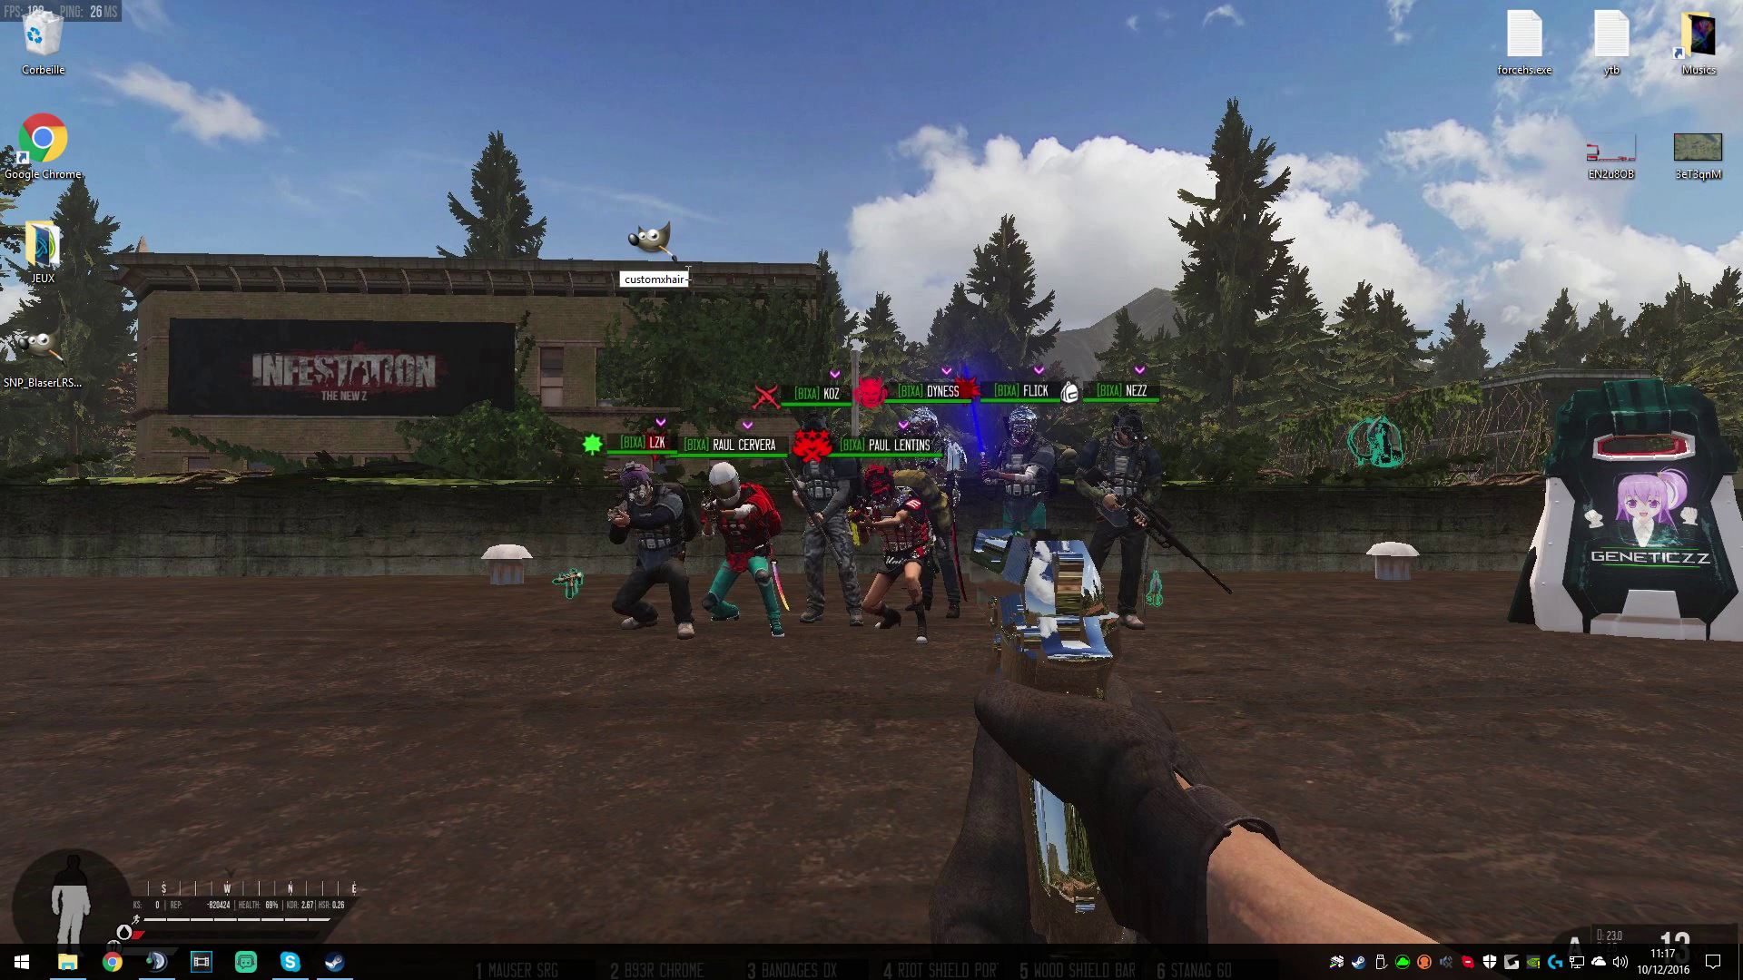
type(".DDS")
key("BackSpace")
key("BackSpace")
key("BackSpace")
type("dds")
key("Return")
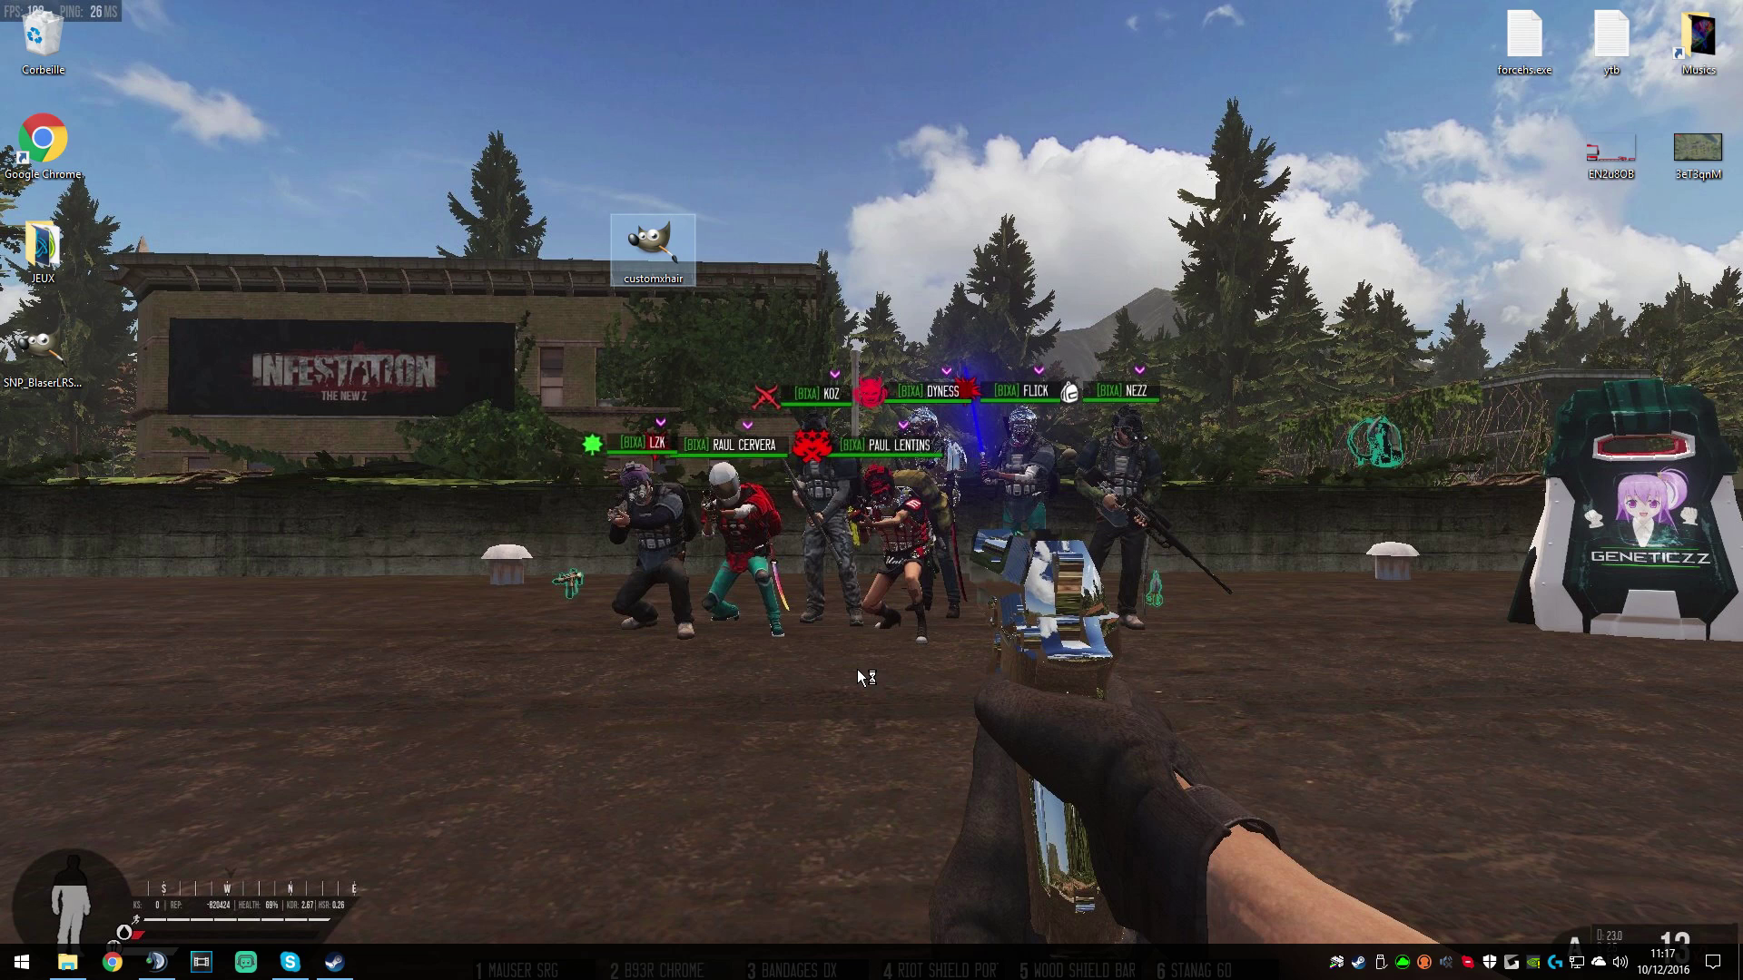
double_click(647, 258)
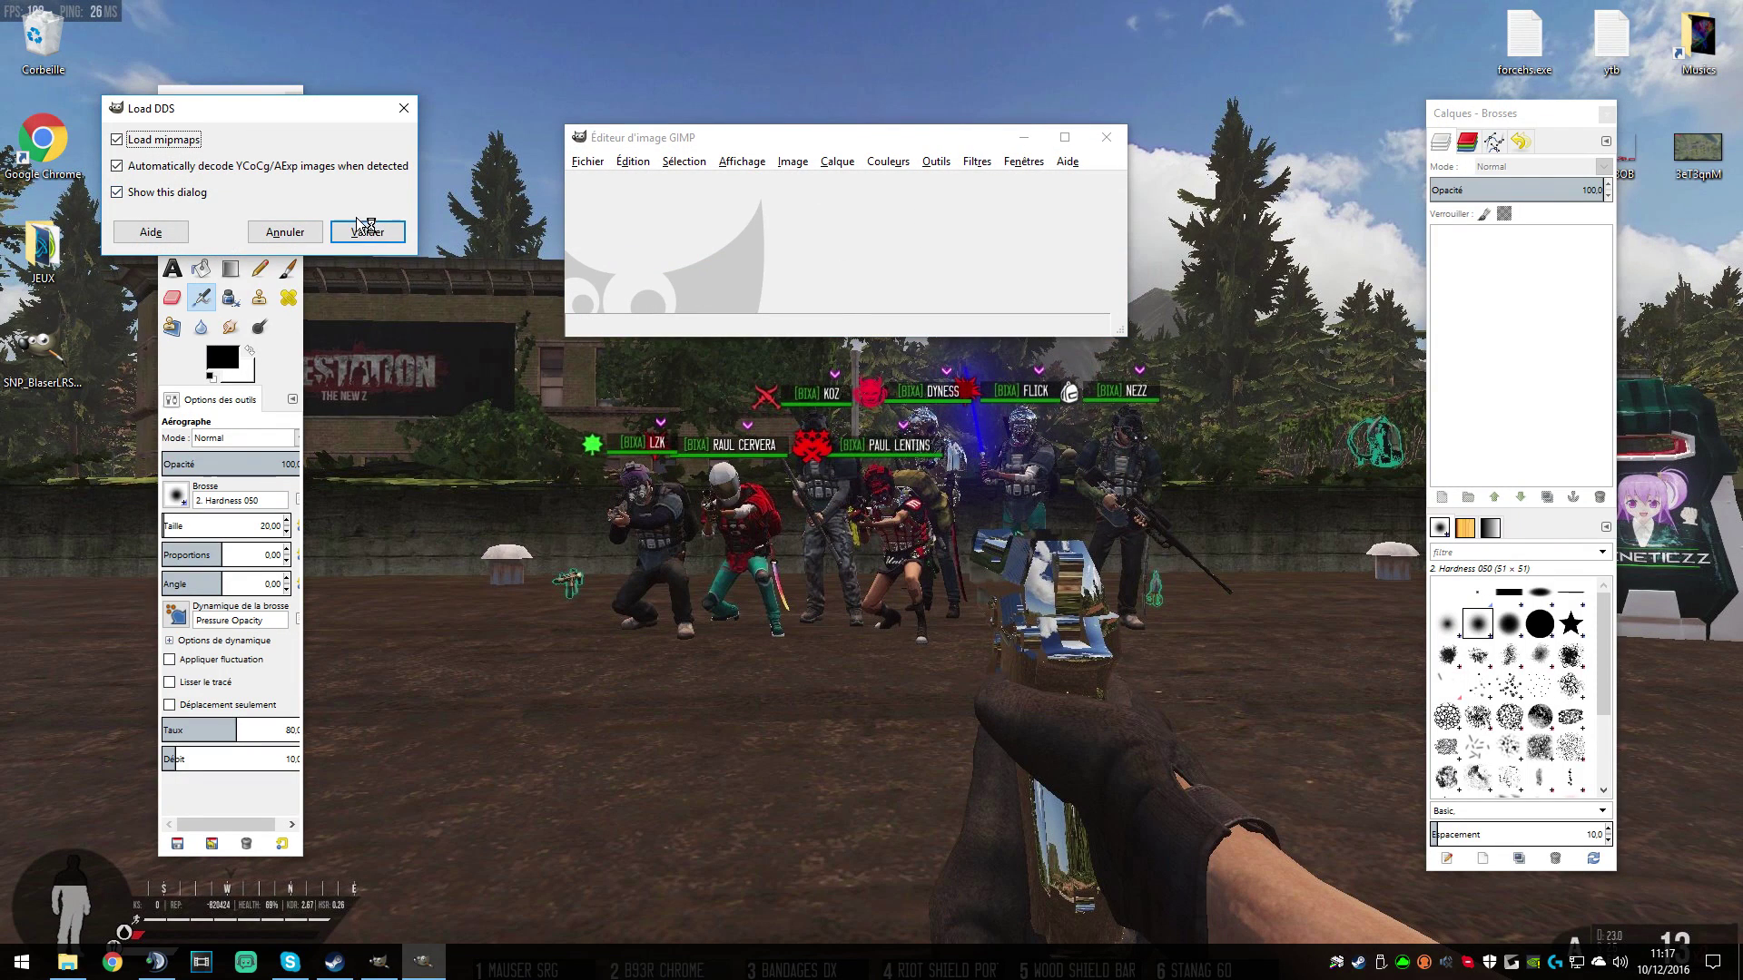
Step: Load customxhair.dds, zoom in and erase the white cross's centre pixels with a size-1 Eraser
left_click(366, 231)
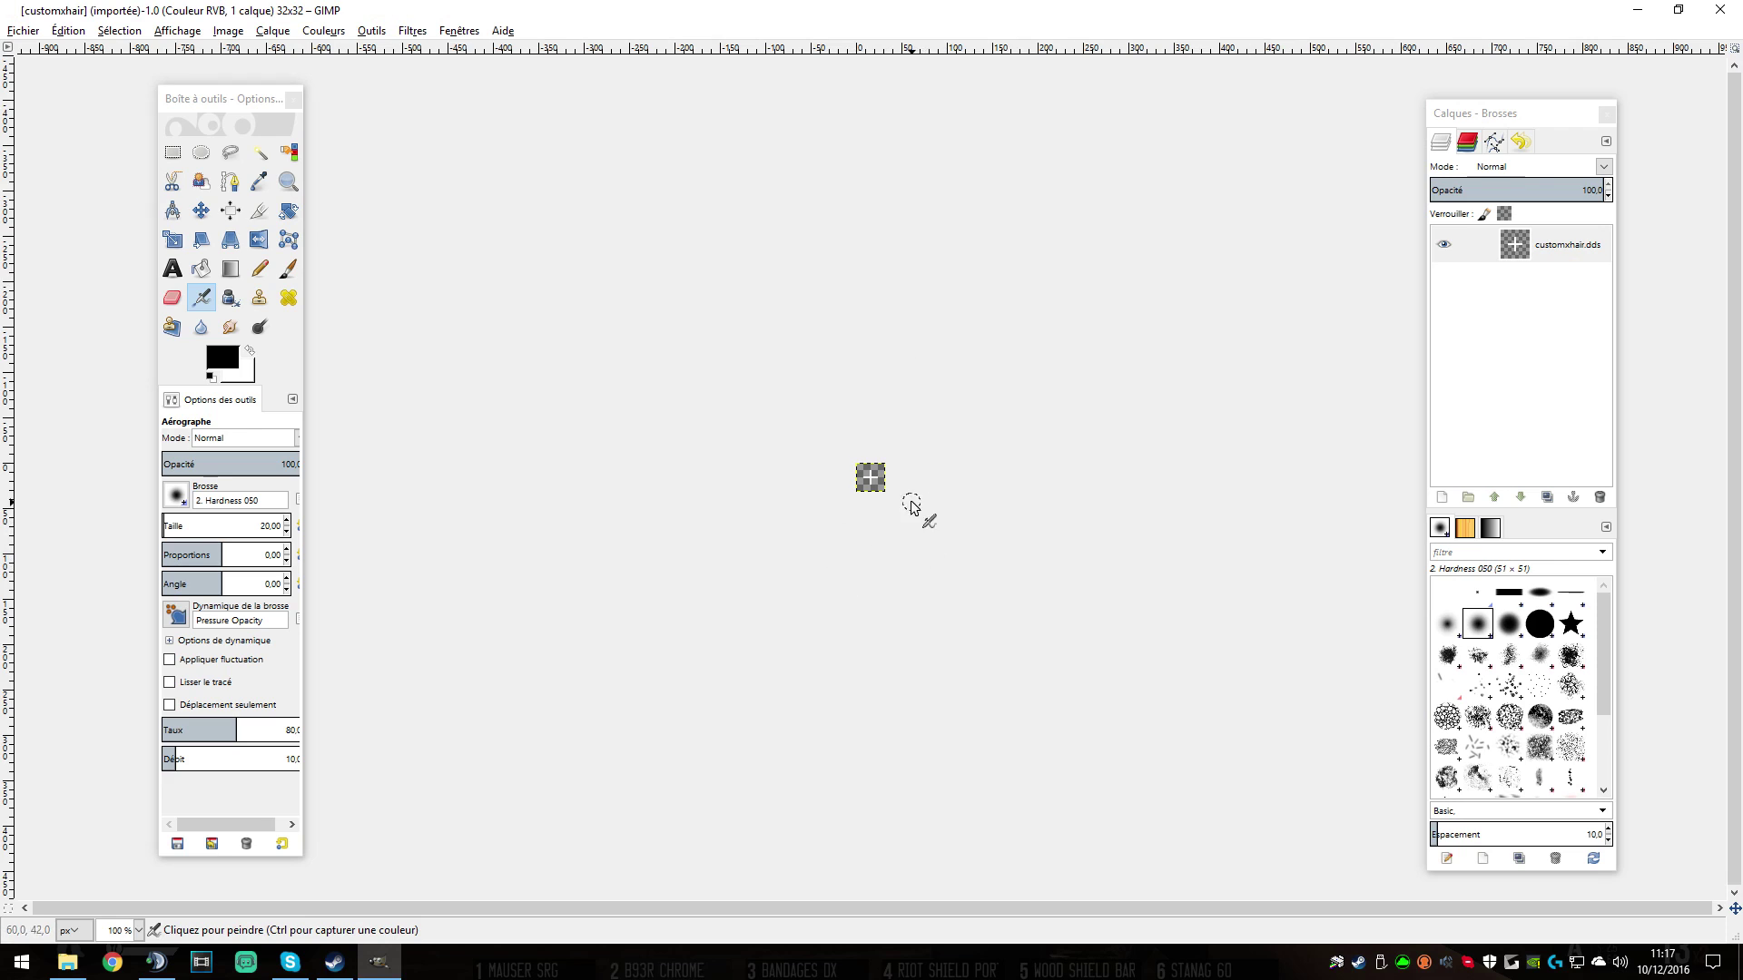
scroll(913, 505, "up", 8, "ctrl")
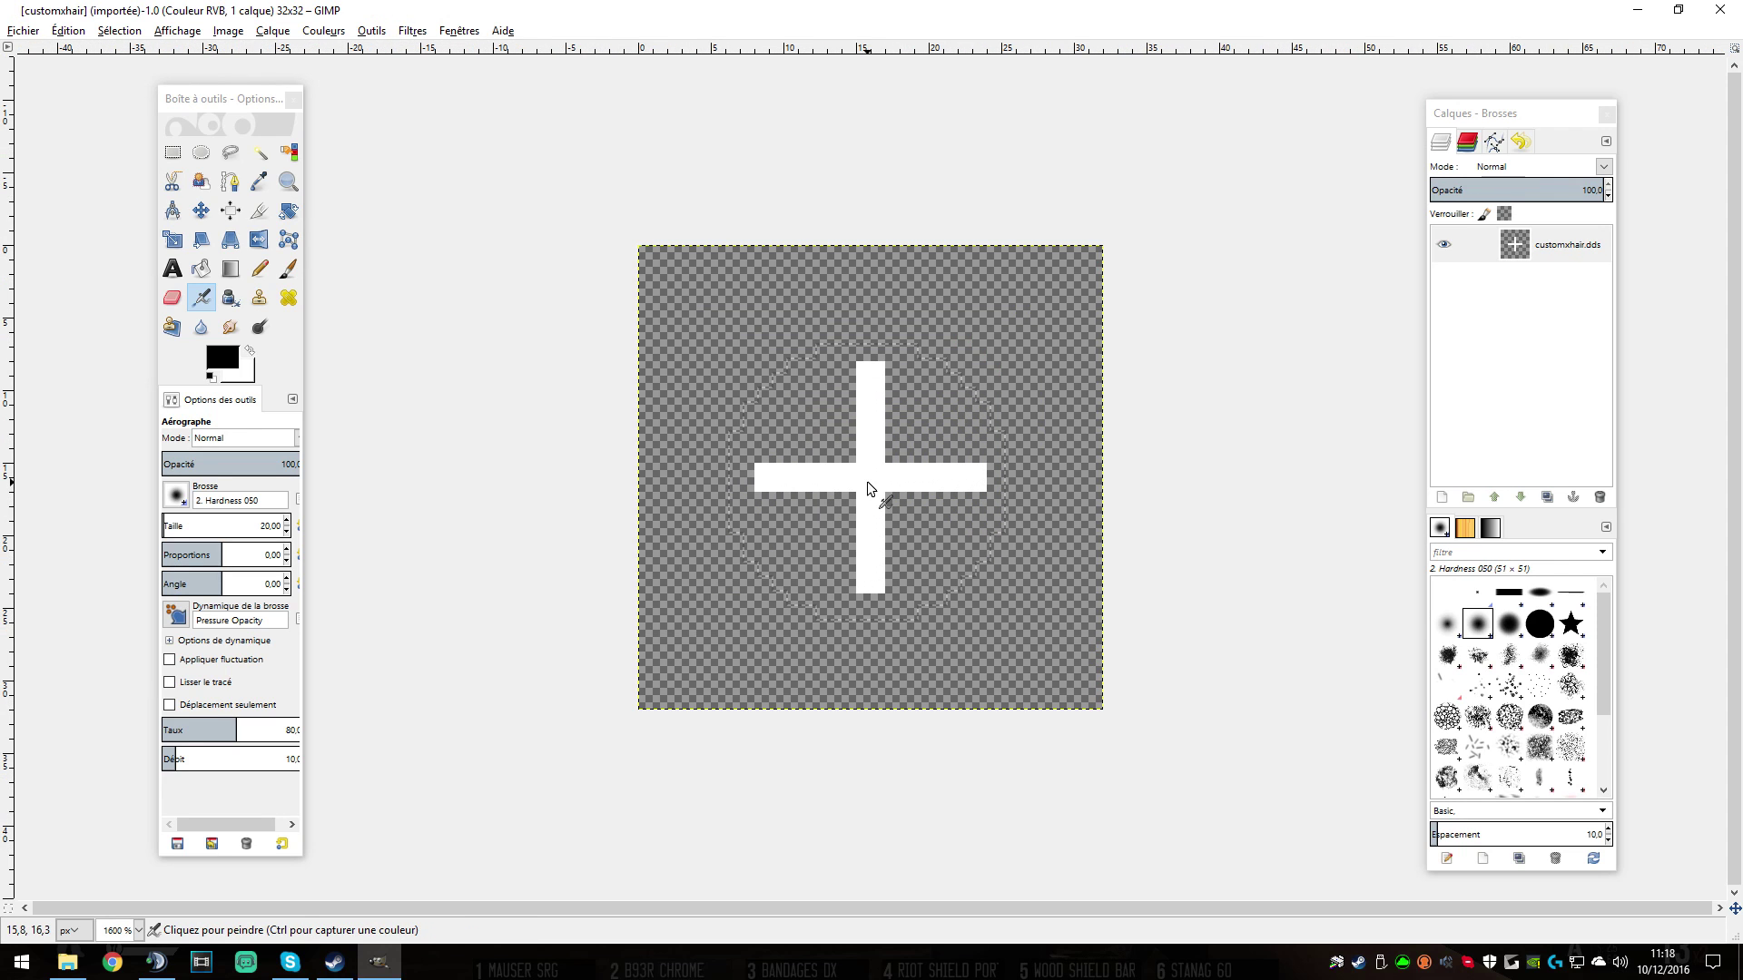
left_click(170, 301)
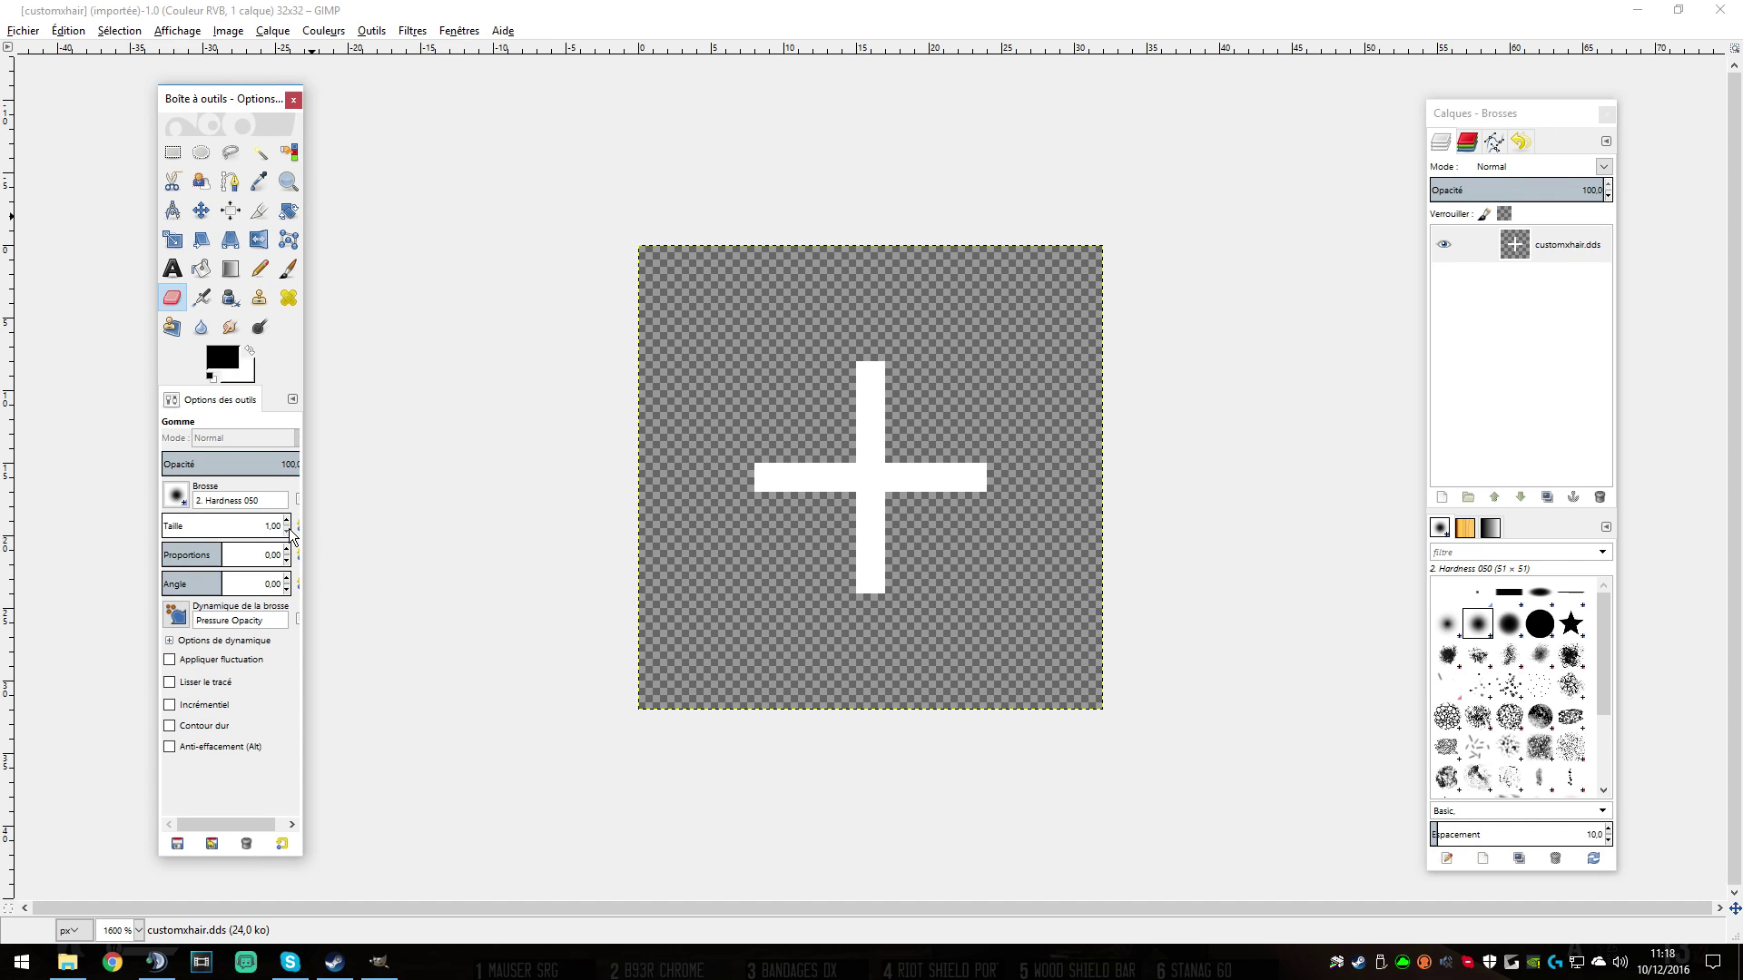
scroll(864, 460, "up", 4)
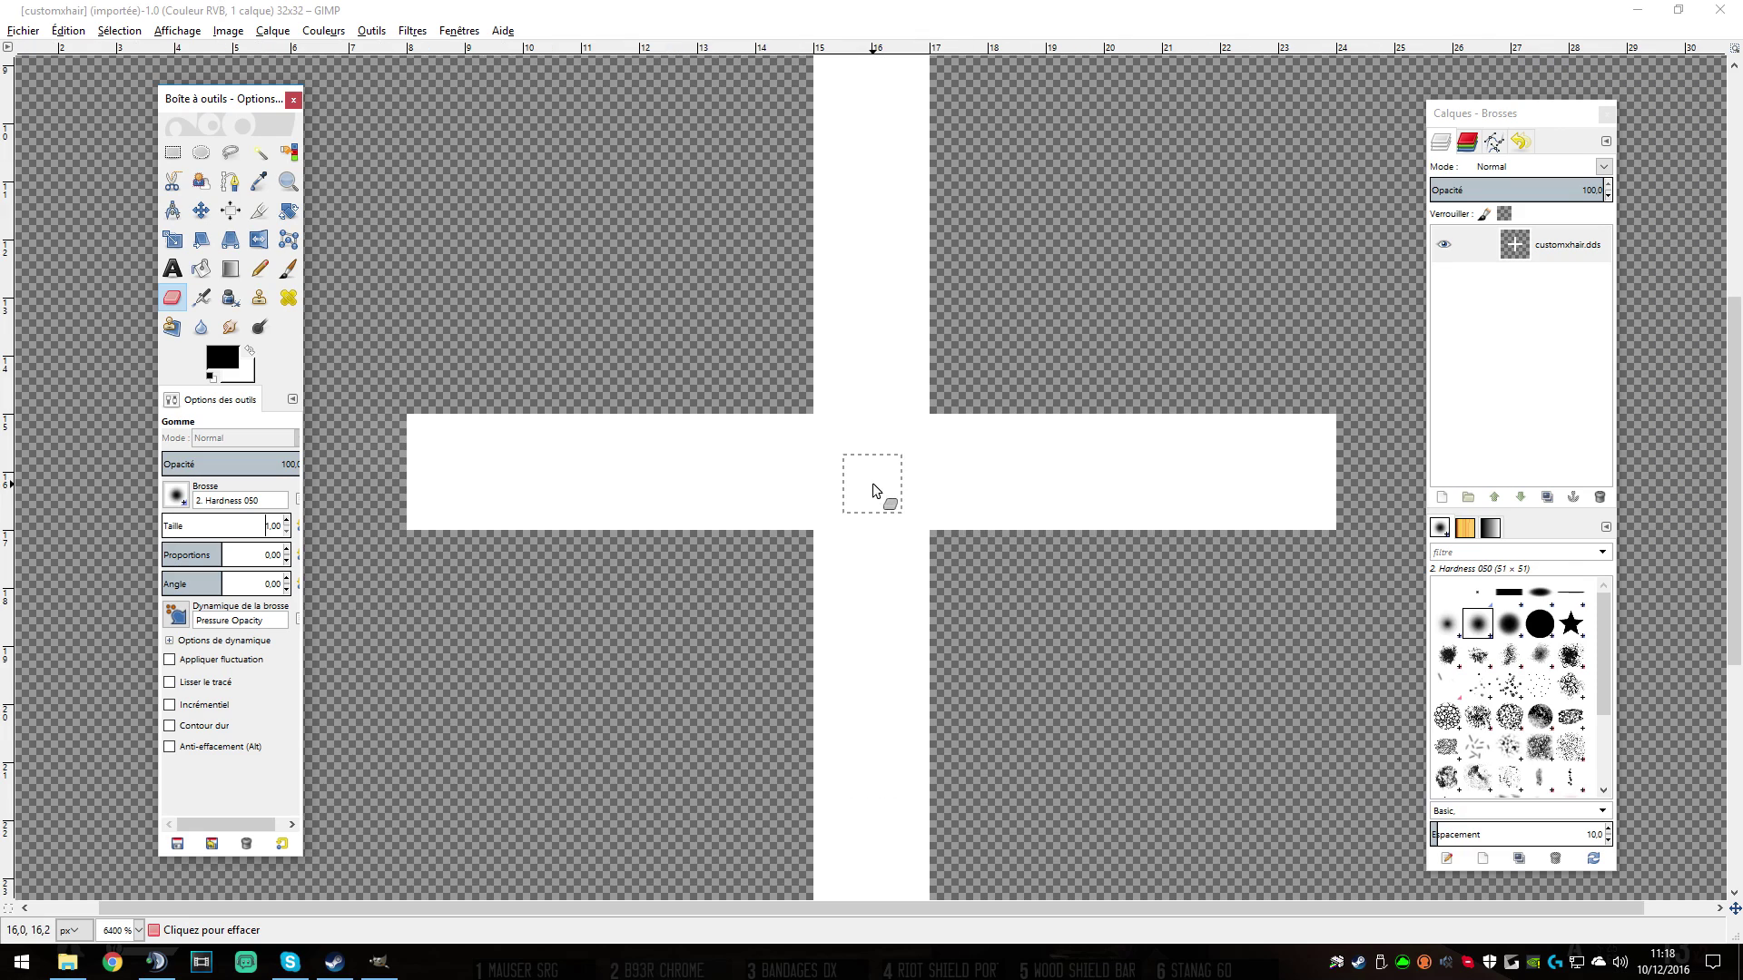
left_click(835, 453)
mouse_move(834, 454)
left_mouse_down()
mouse_move(885, 483)
mouse_move(884, 506)
mouse_move(869, 498)
mouse_move(898, 486)
mouse_move(879, 455)
mouse_move(906, 487)
mouse_move(871, 433)
mouse_move(801, 466)
mouse_move(874, 389)
left_mouse_up()
mouse_move(961, 491)
left_mouse_down()
mouse_move(928, 519)
mouse_move(826, 540)
left_mouse_up()
mouse_move(777, 470)
left_mouse_down()
mouse_move(898, 485)
mouse_move(943, 463)
mouse_move(875, 429)
mouse_move(883, 390)
mouse_move(784, 539)
mouse_move(951, 528)
mouse_move(872, 554)
mouse_move(801, 453)
mouse_move(902, 424)
mouse_move(928, 470)
left_mouse_up()
Step: Pick the Pencil and draw a red (ff0000) ring around the white cross
key("minus")
key("minus")
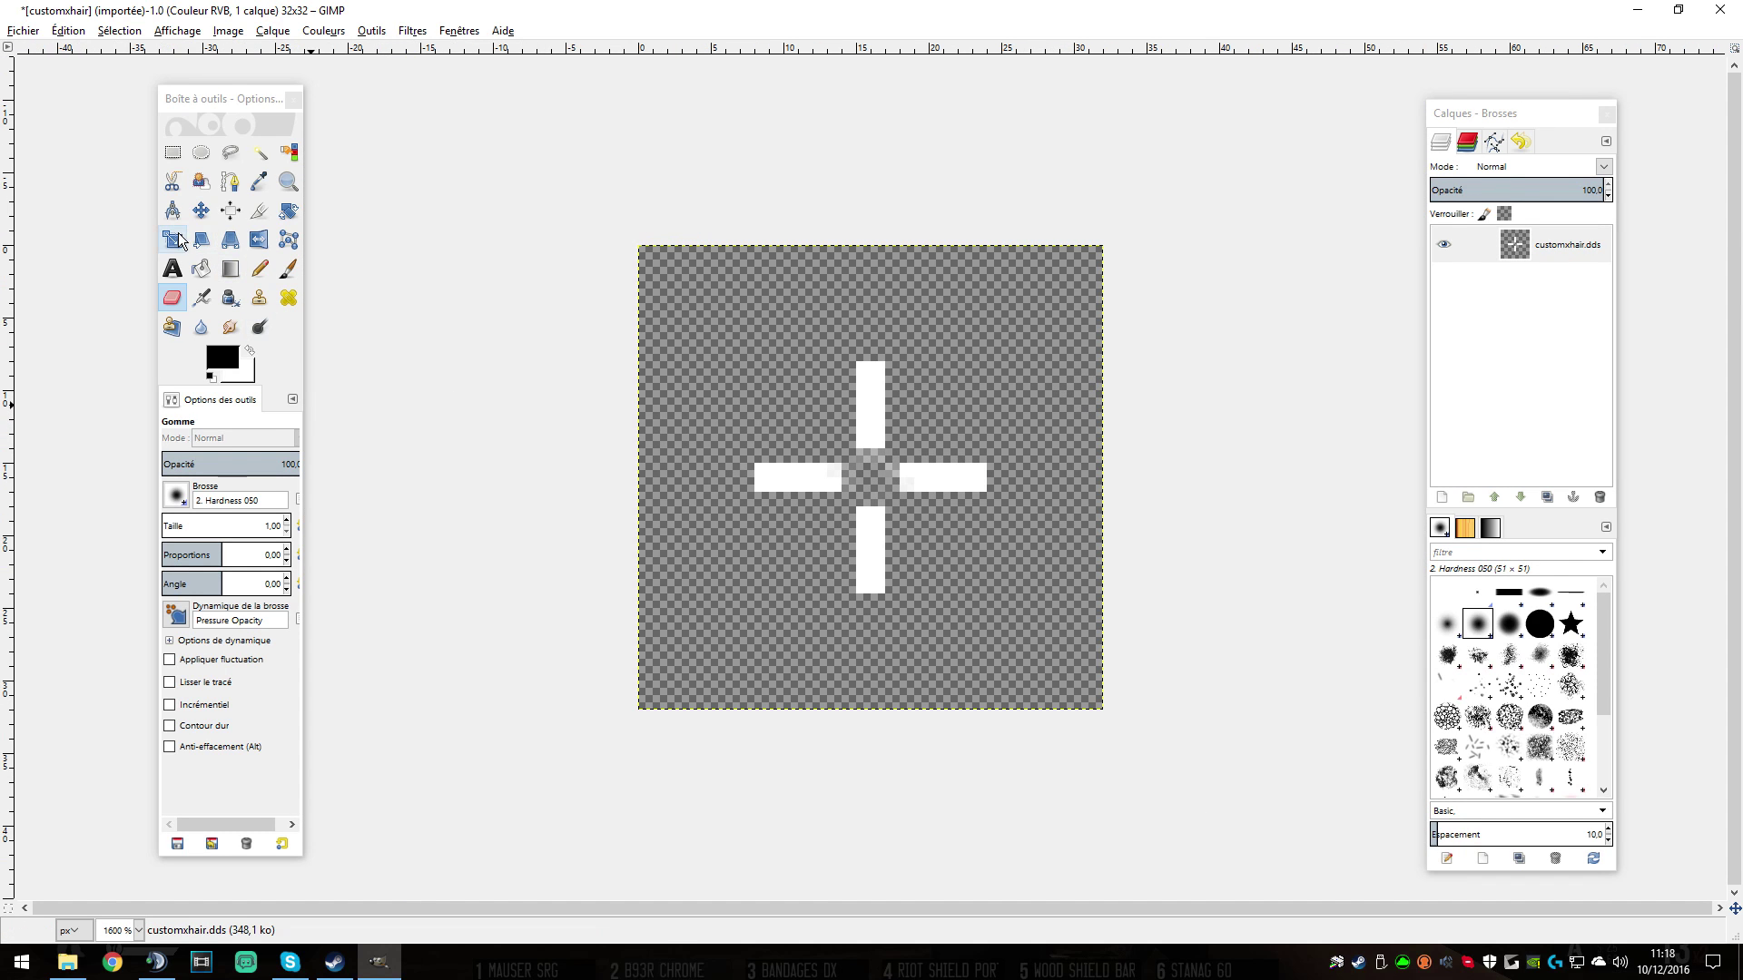
left_click(259, 269)
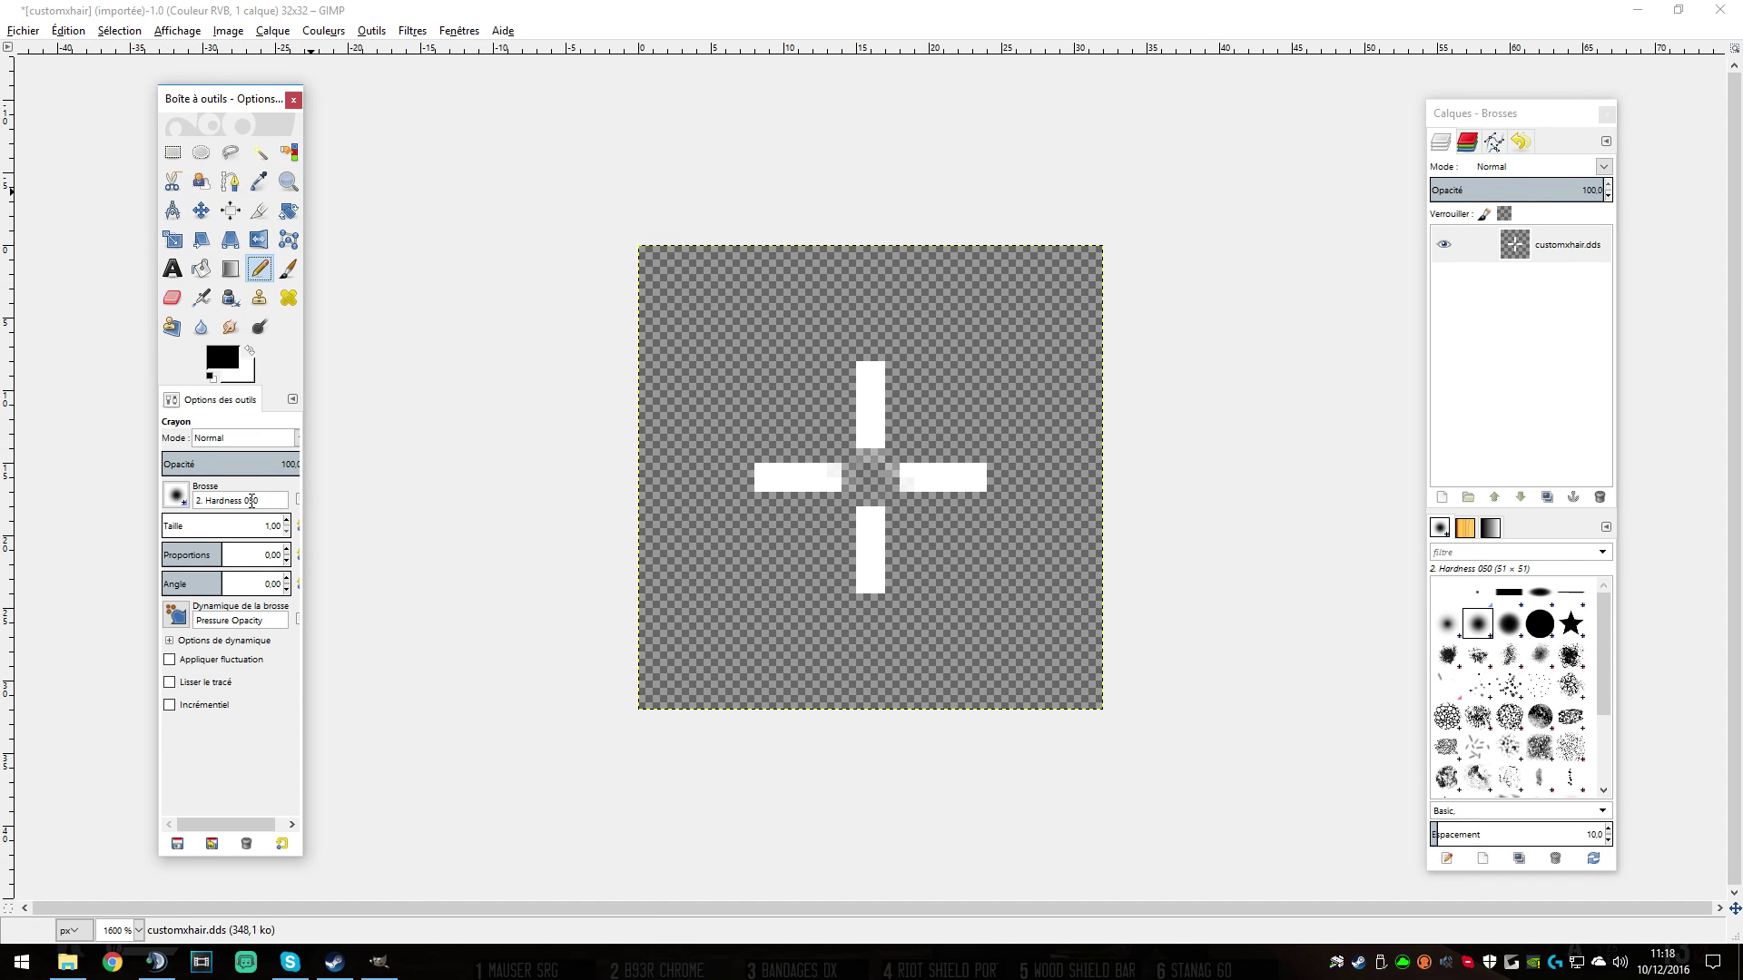
left_click(221, 358)
left_click(157, 262)
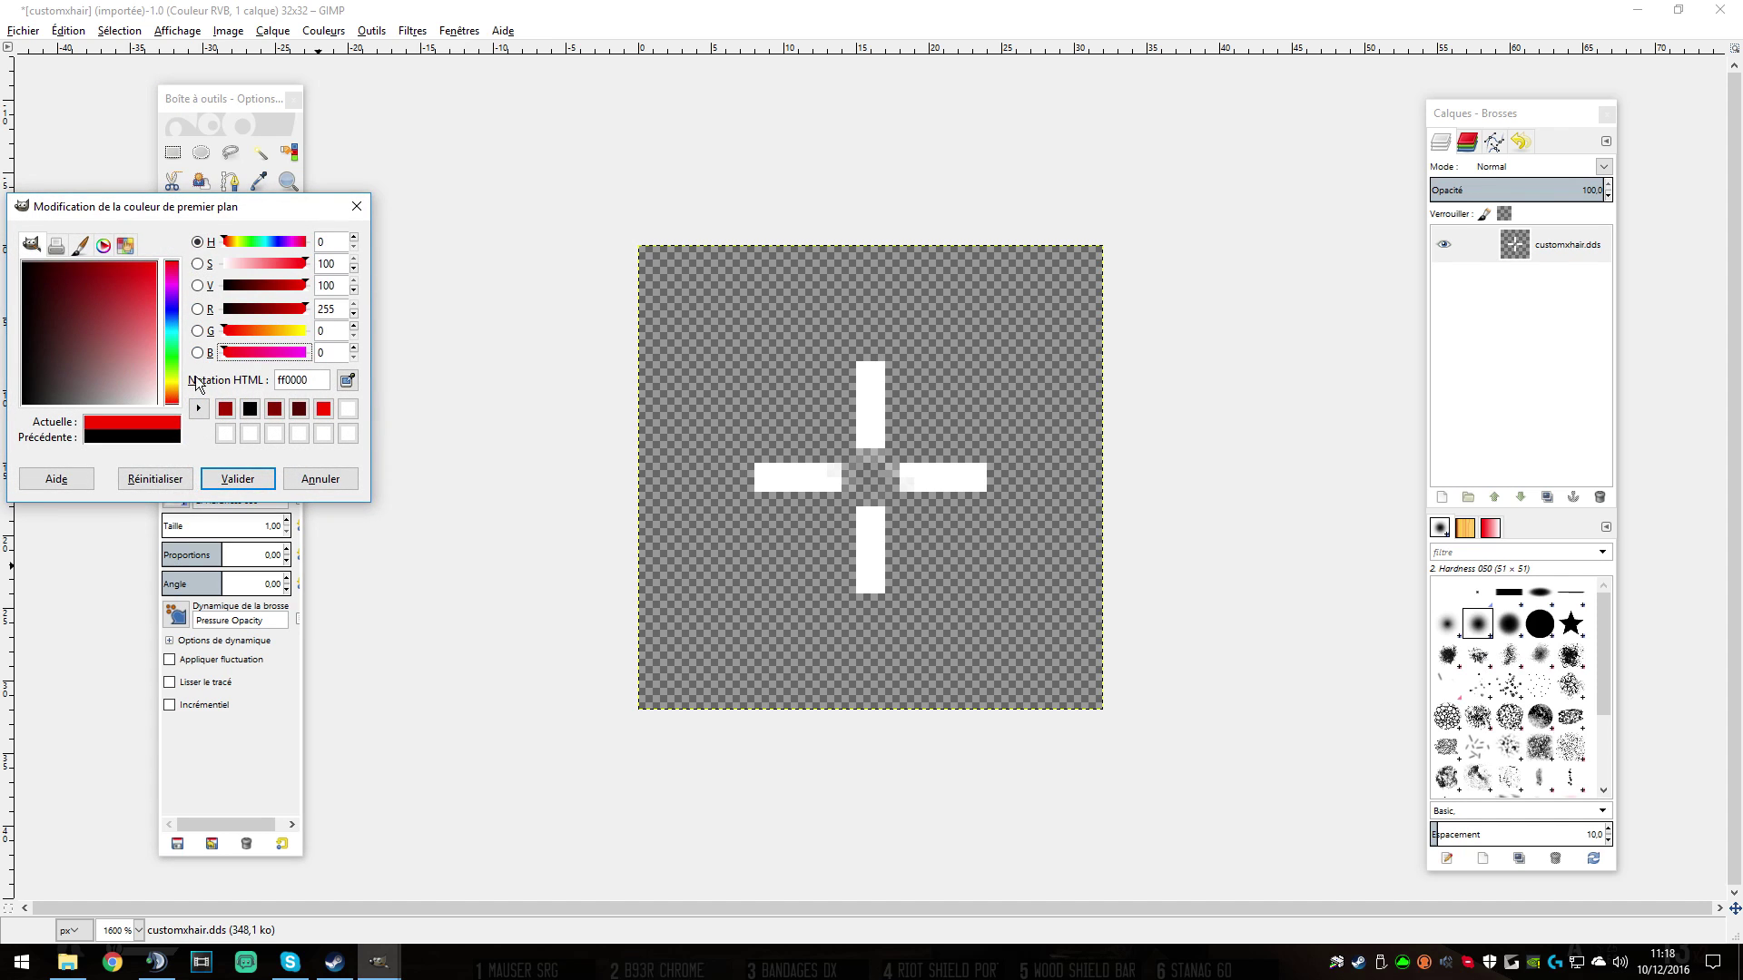
left_click(230, 479)
mouse_move(690, 543)
left_mouse_down()
mouse_move(898, 637)
mouse_move(999, 601)
mouse_move(1019, 401)
mouse_move(873, 306)
mouse_move(672, 447)
mouse_move(683, 530)
mouse_move(709, 555)
left_mouse_up()
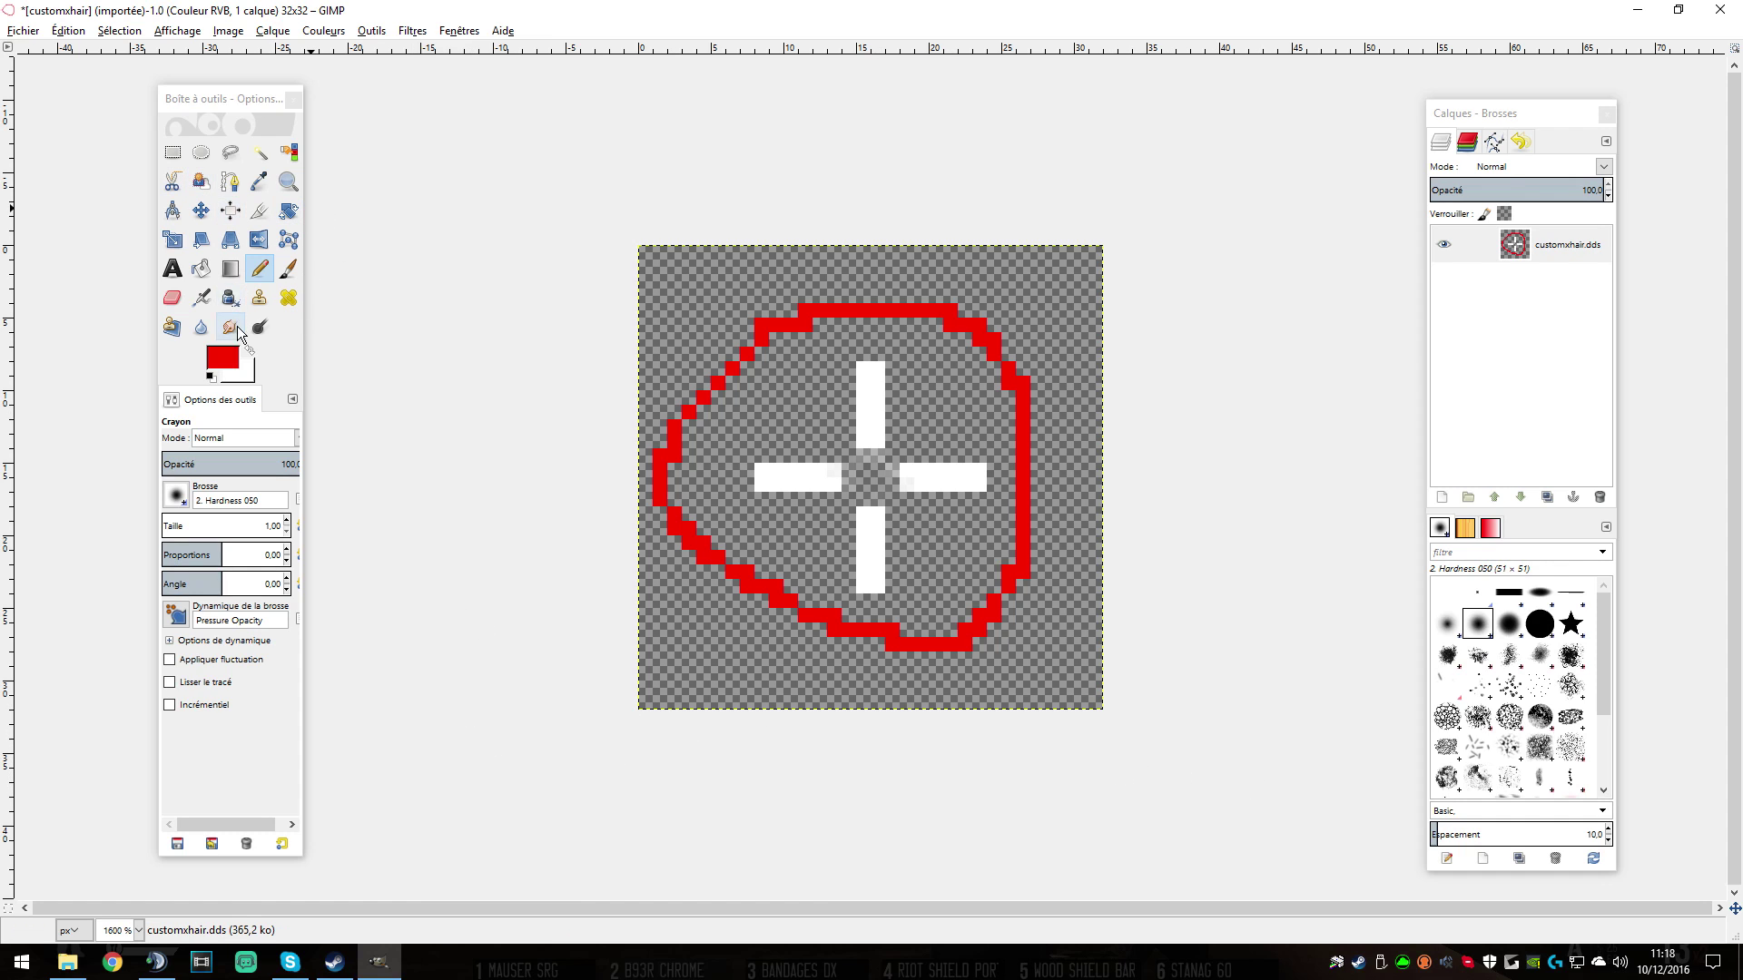
Step: Switch the colour to yellow ffff0e and mark all four corners of the crosshair
left_click(250, 354)
left_click(231, 361)
left_click_drag(306, 352, 228, 352)
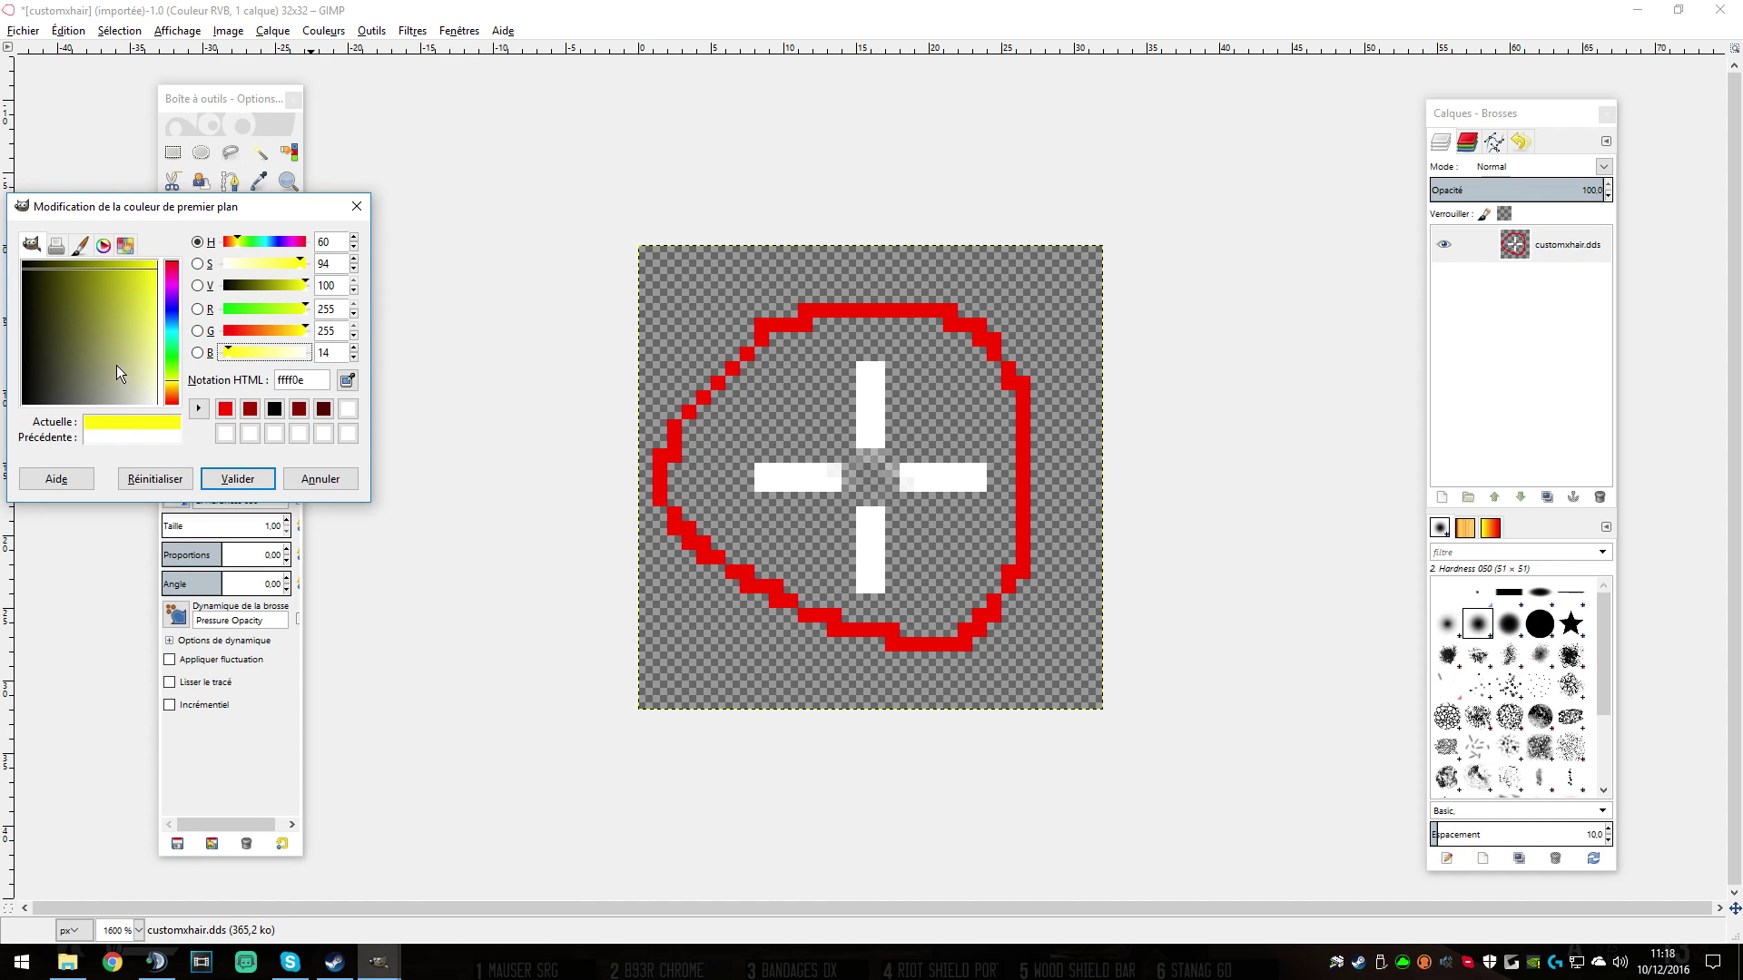
left_click(238, 479)
left_click_drag(644, 327, 749, 296)
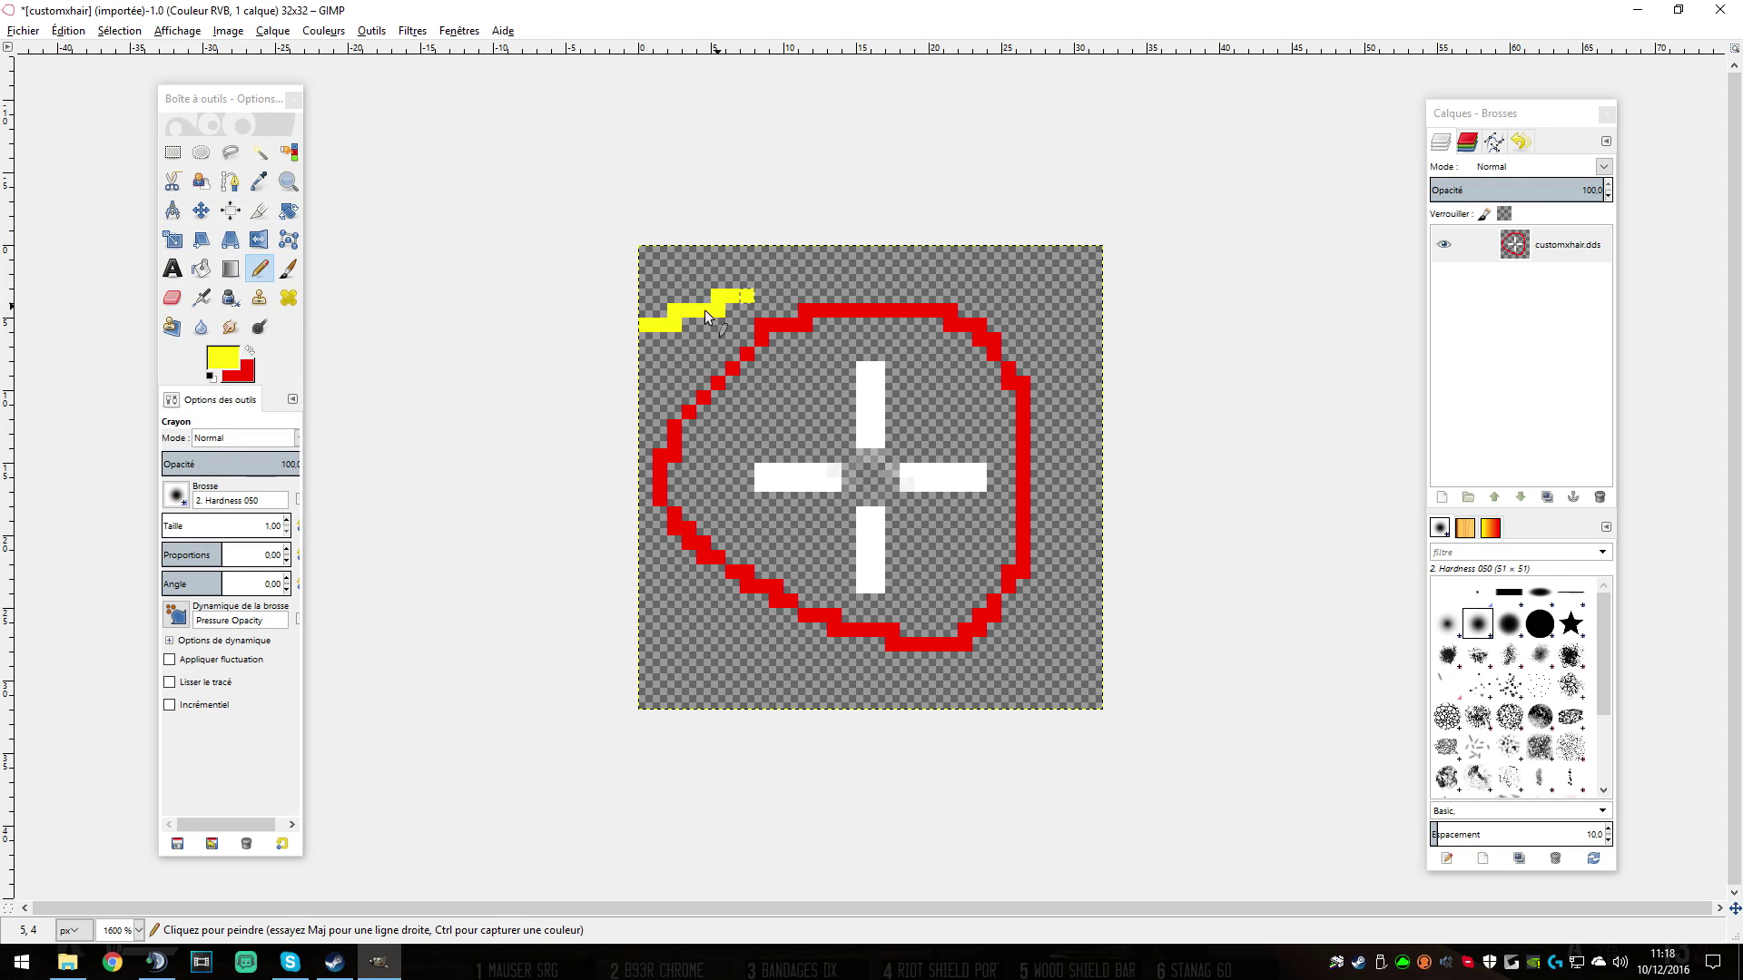
left_click_drag(1098, 296, 979, 281)
left_click_drag(1073, 660, 964, 701)
left_click_drag(733, 690, 646, 616)
Step: Export the crosshair as customxhair.dds, overwriting the existing Desktop file
left_click(14, 30)
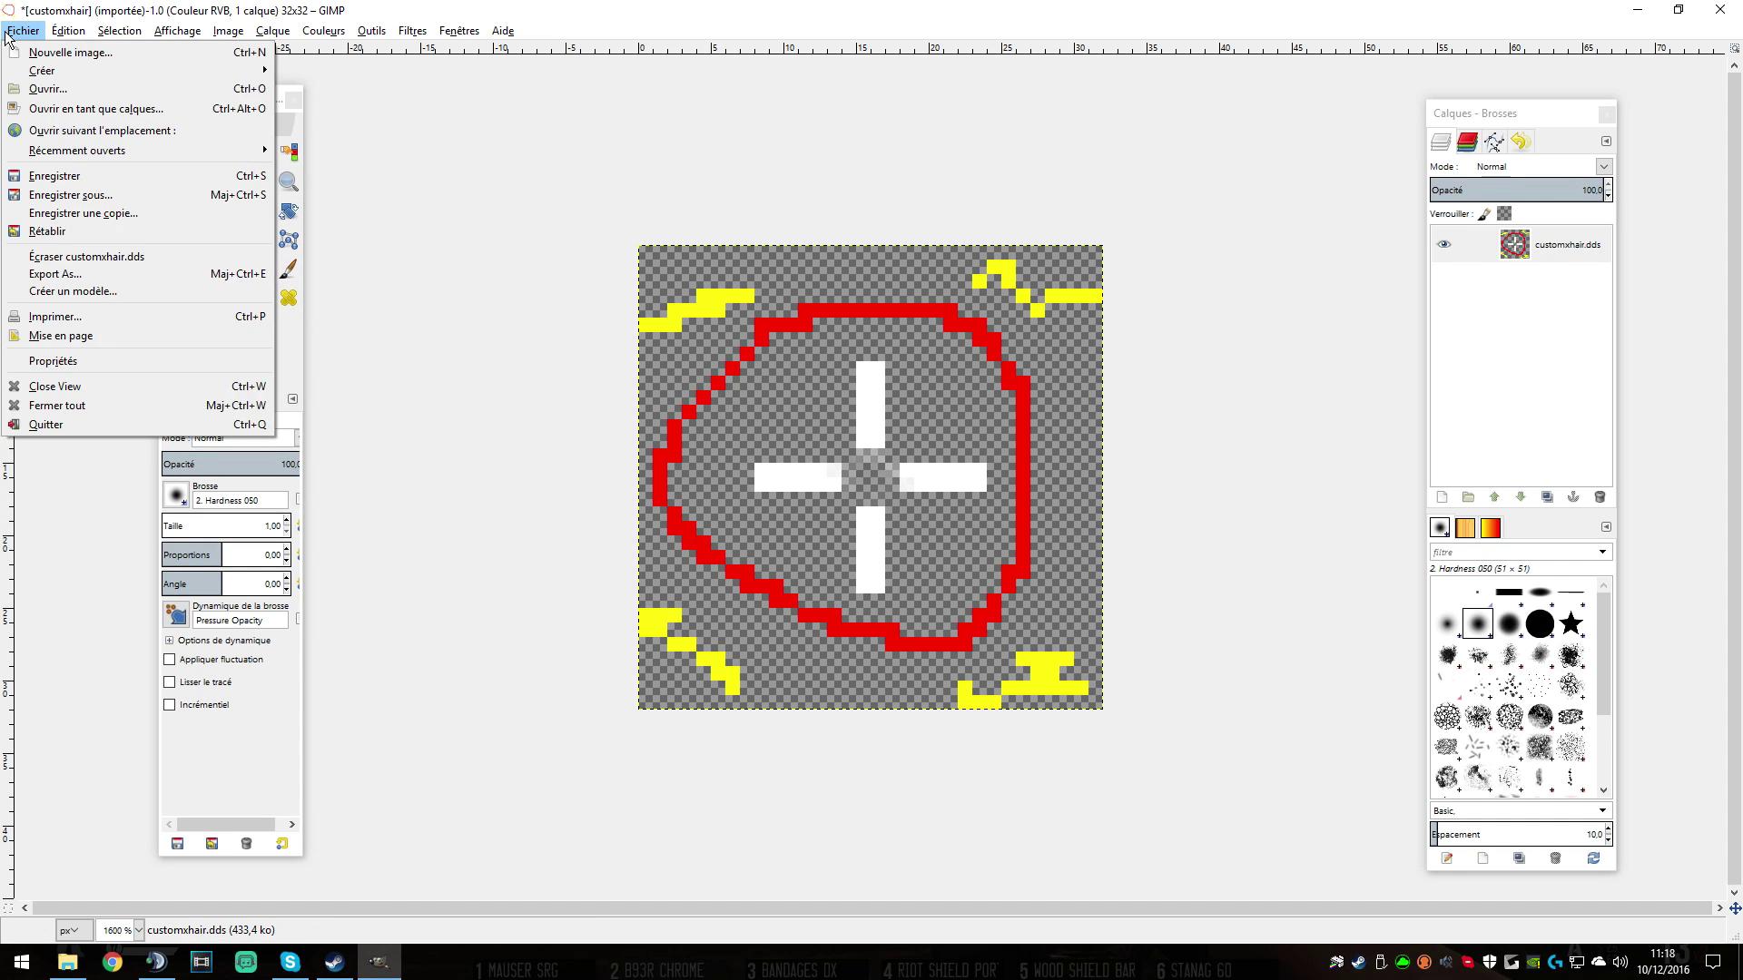
left_click(49, 178)
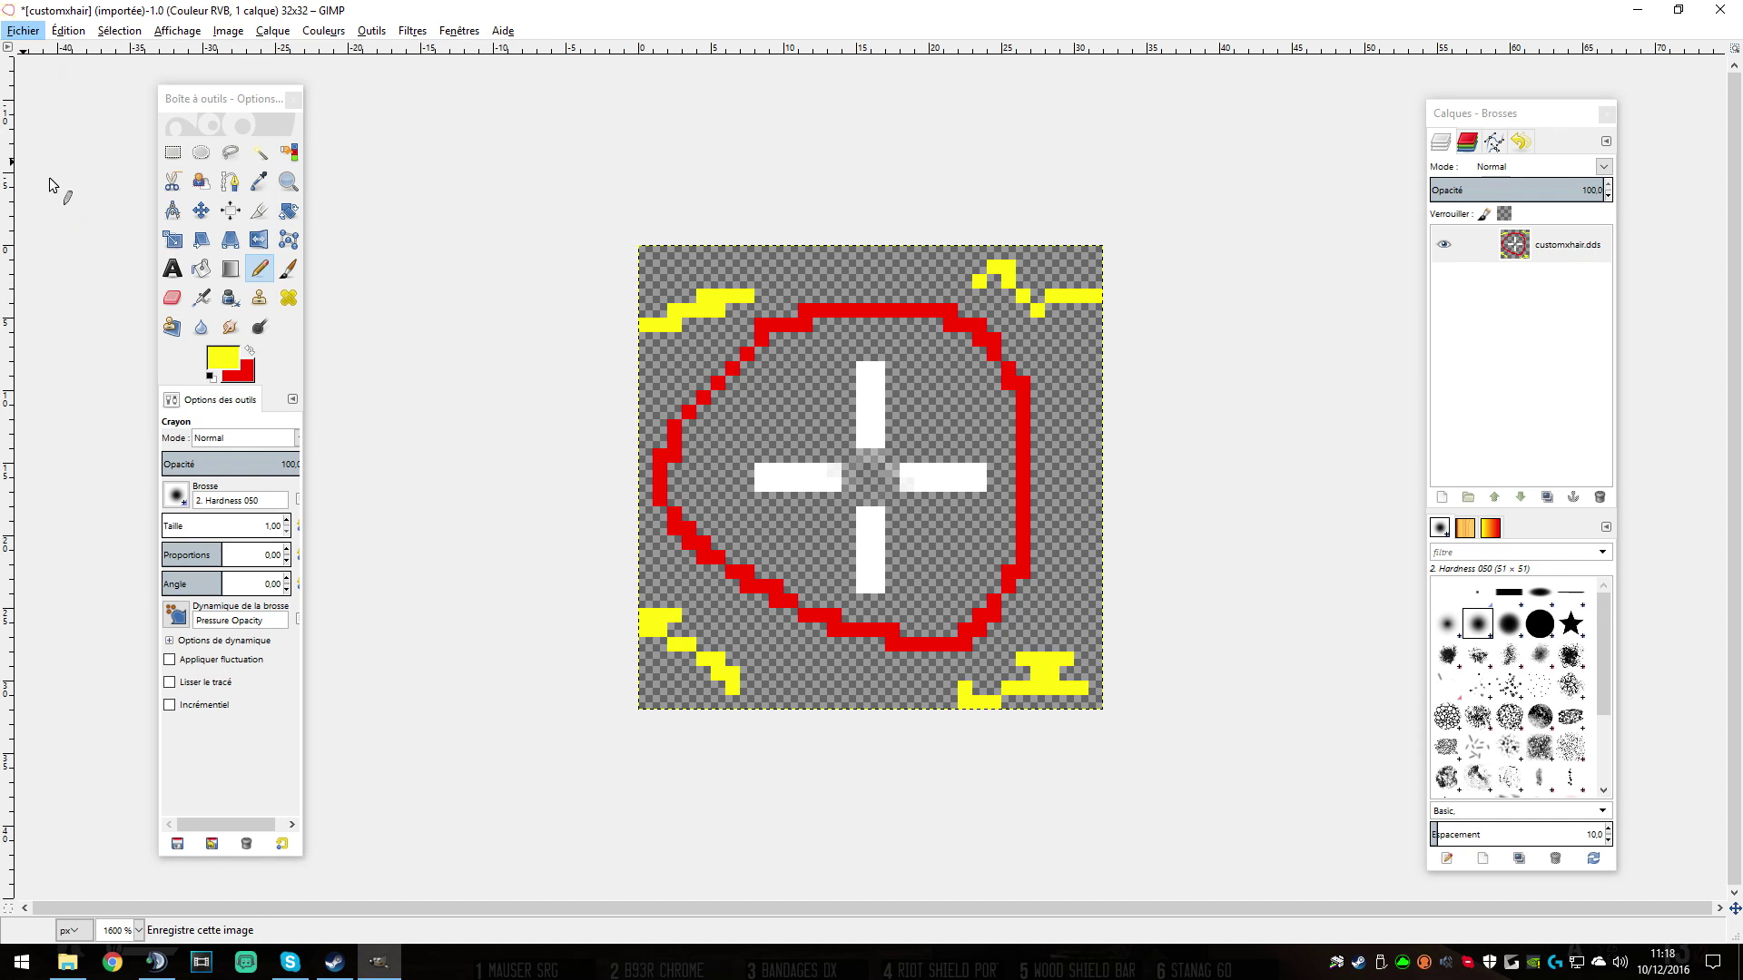
left_click(737, 525)
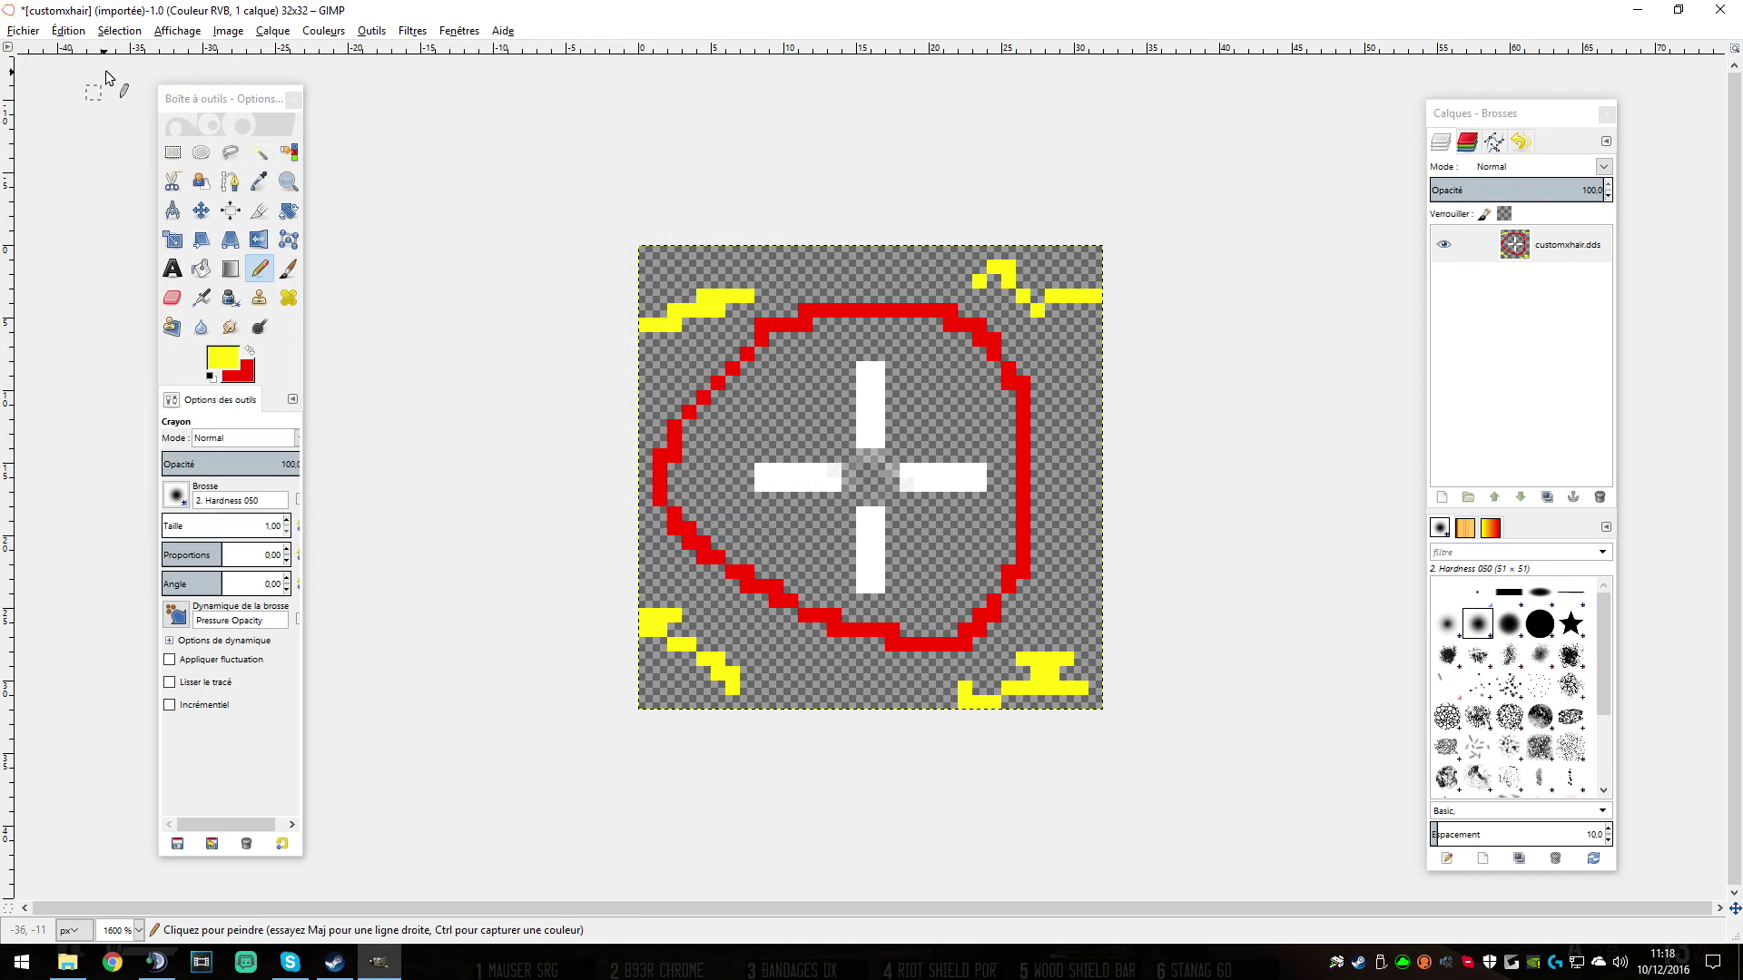
left_click(24, 30)
left_click(89, 273)
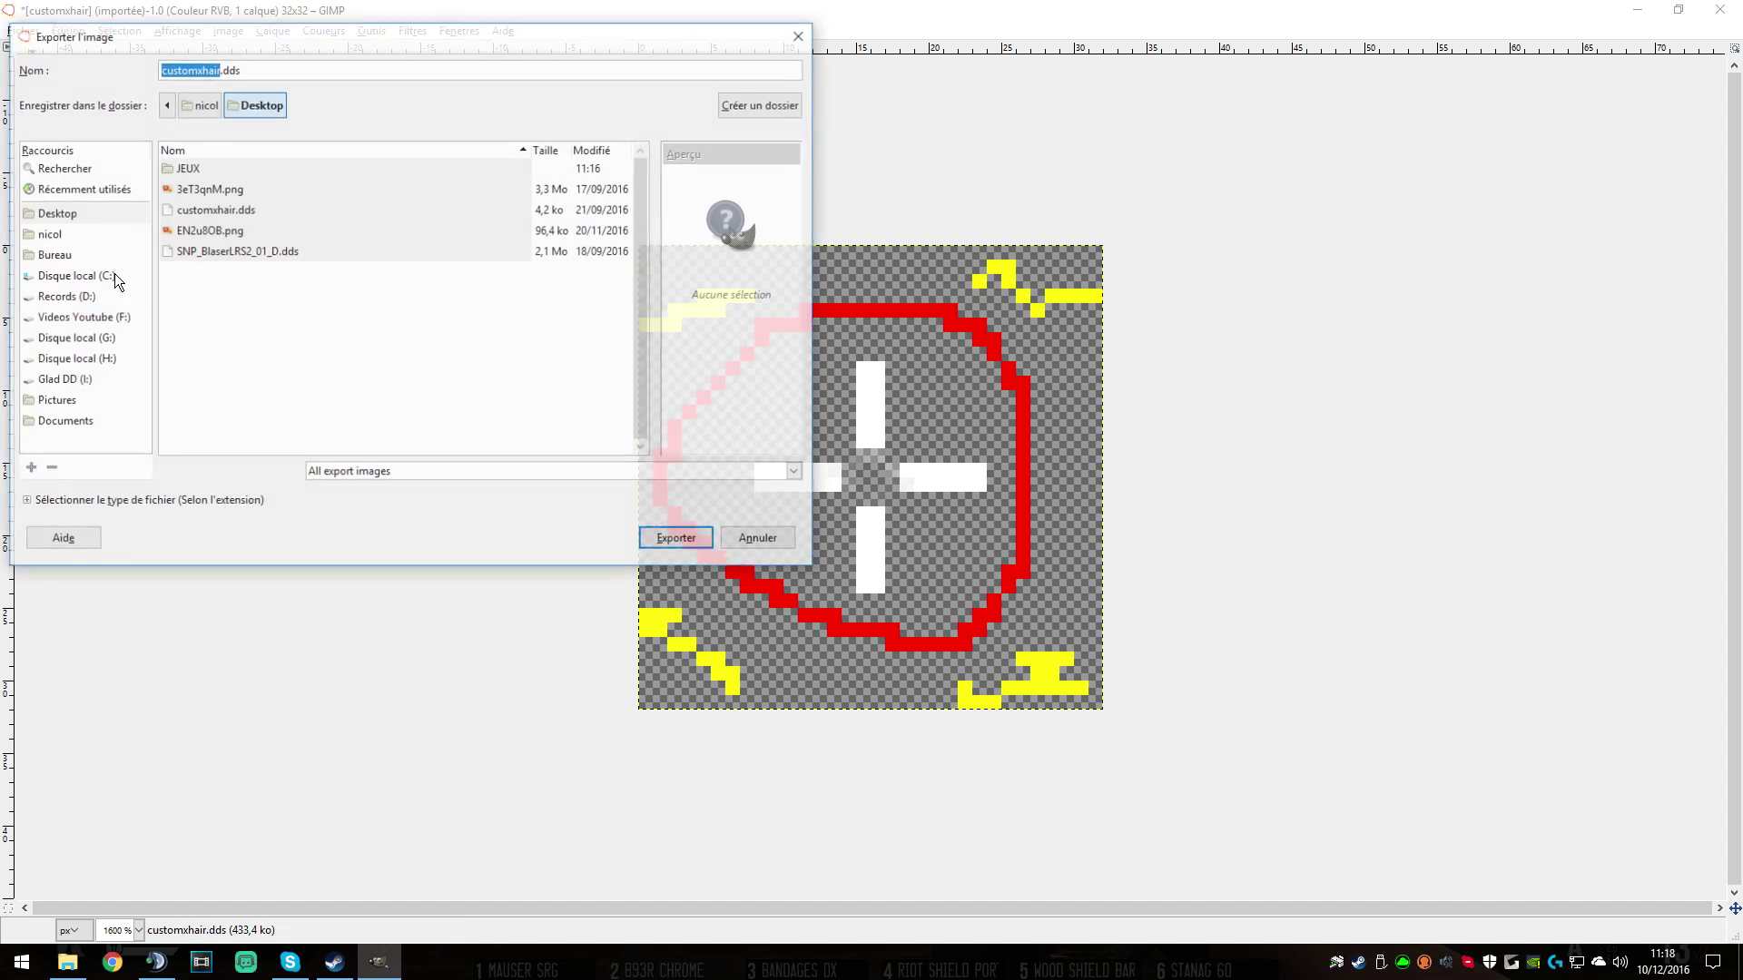
left_click(674, 541)
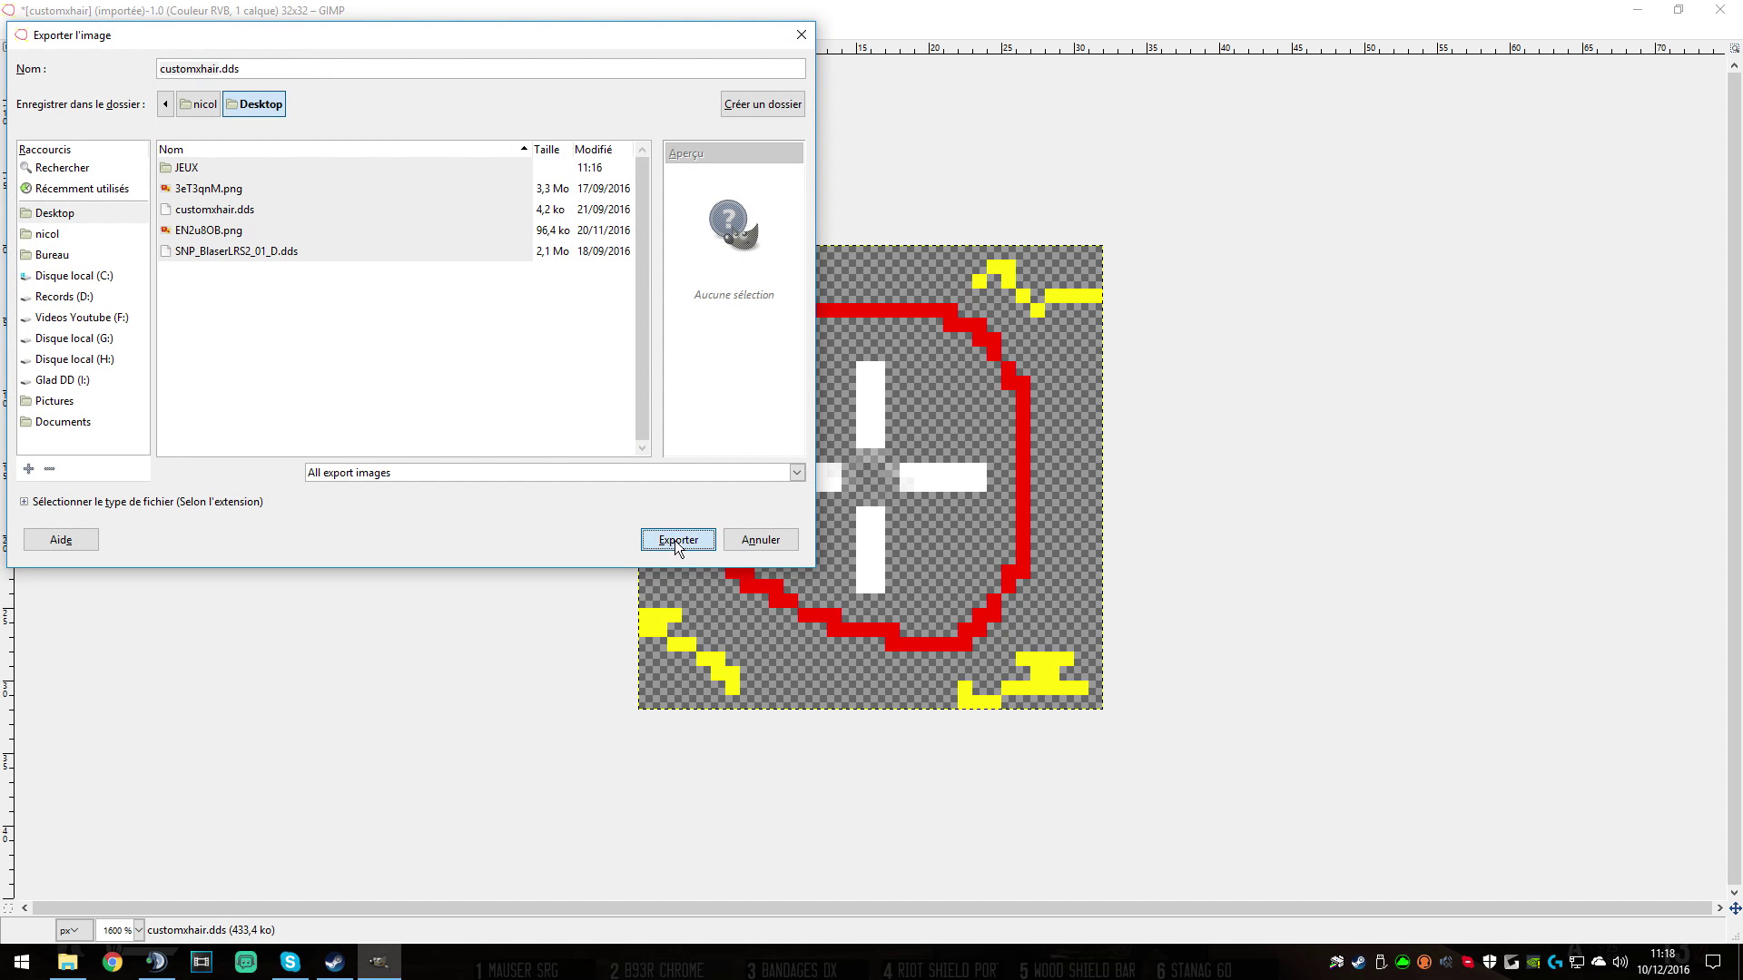
left_click(464, 380)
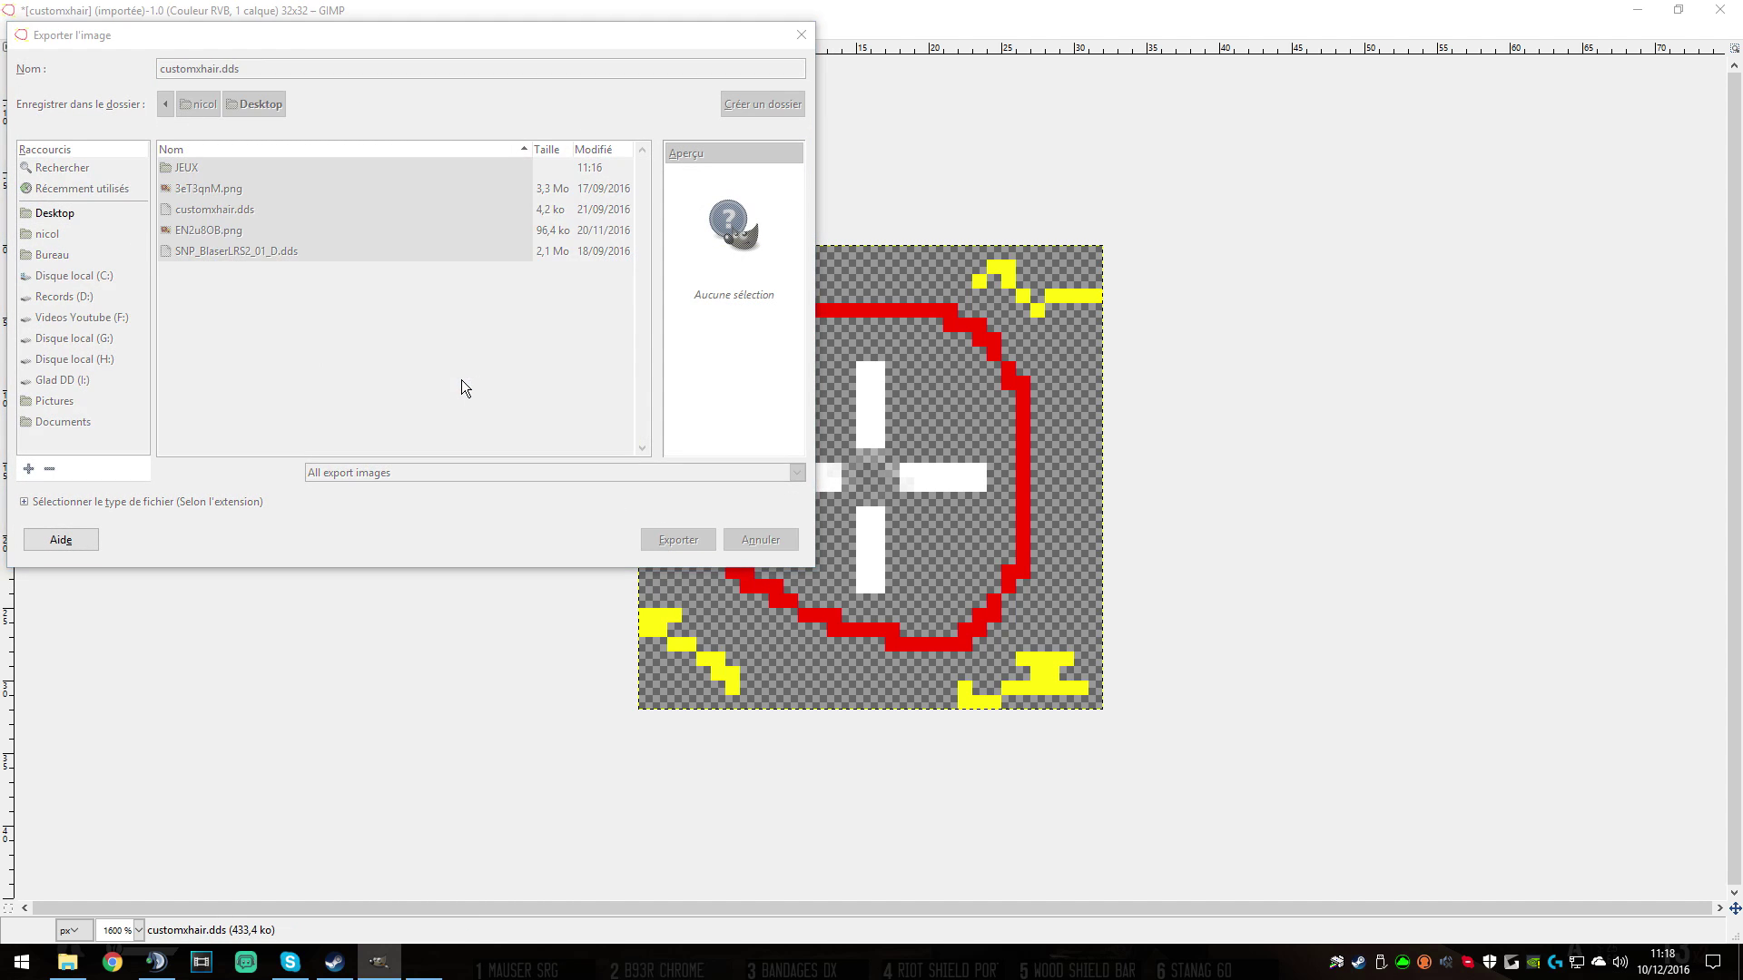
Step: Accept the DDS save options and close the image, discarding changes
left_click(429, 406)
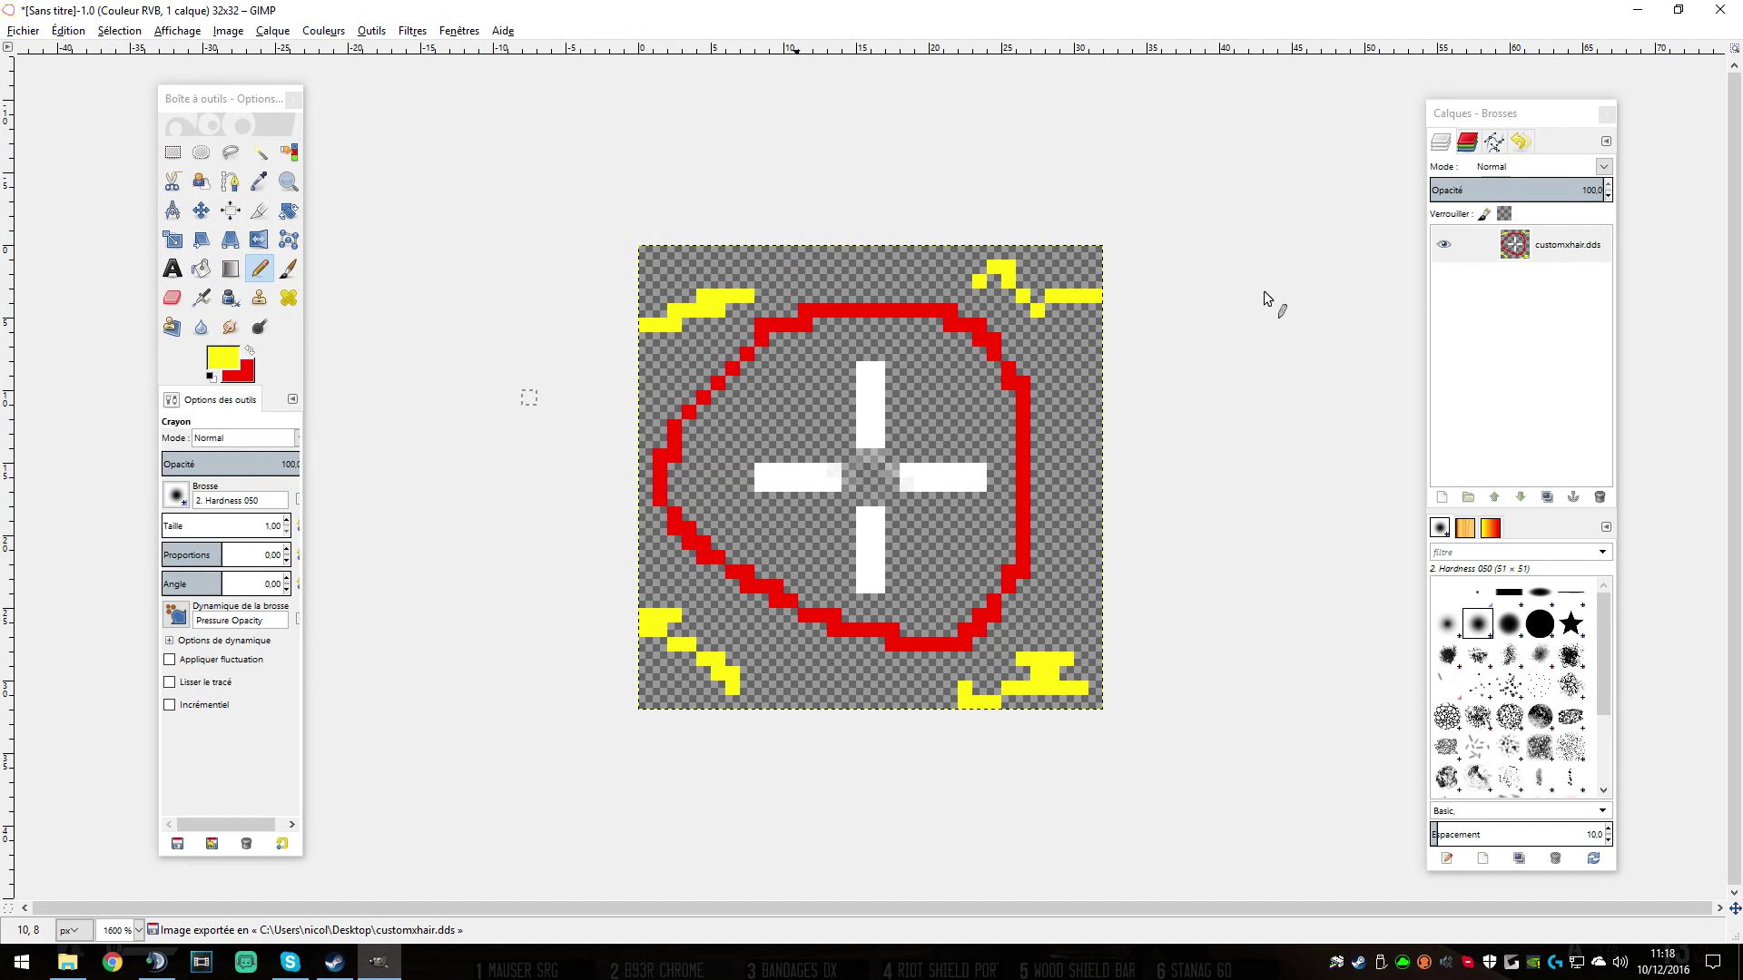
left_click(1720, 10)
key("ctrl+d")
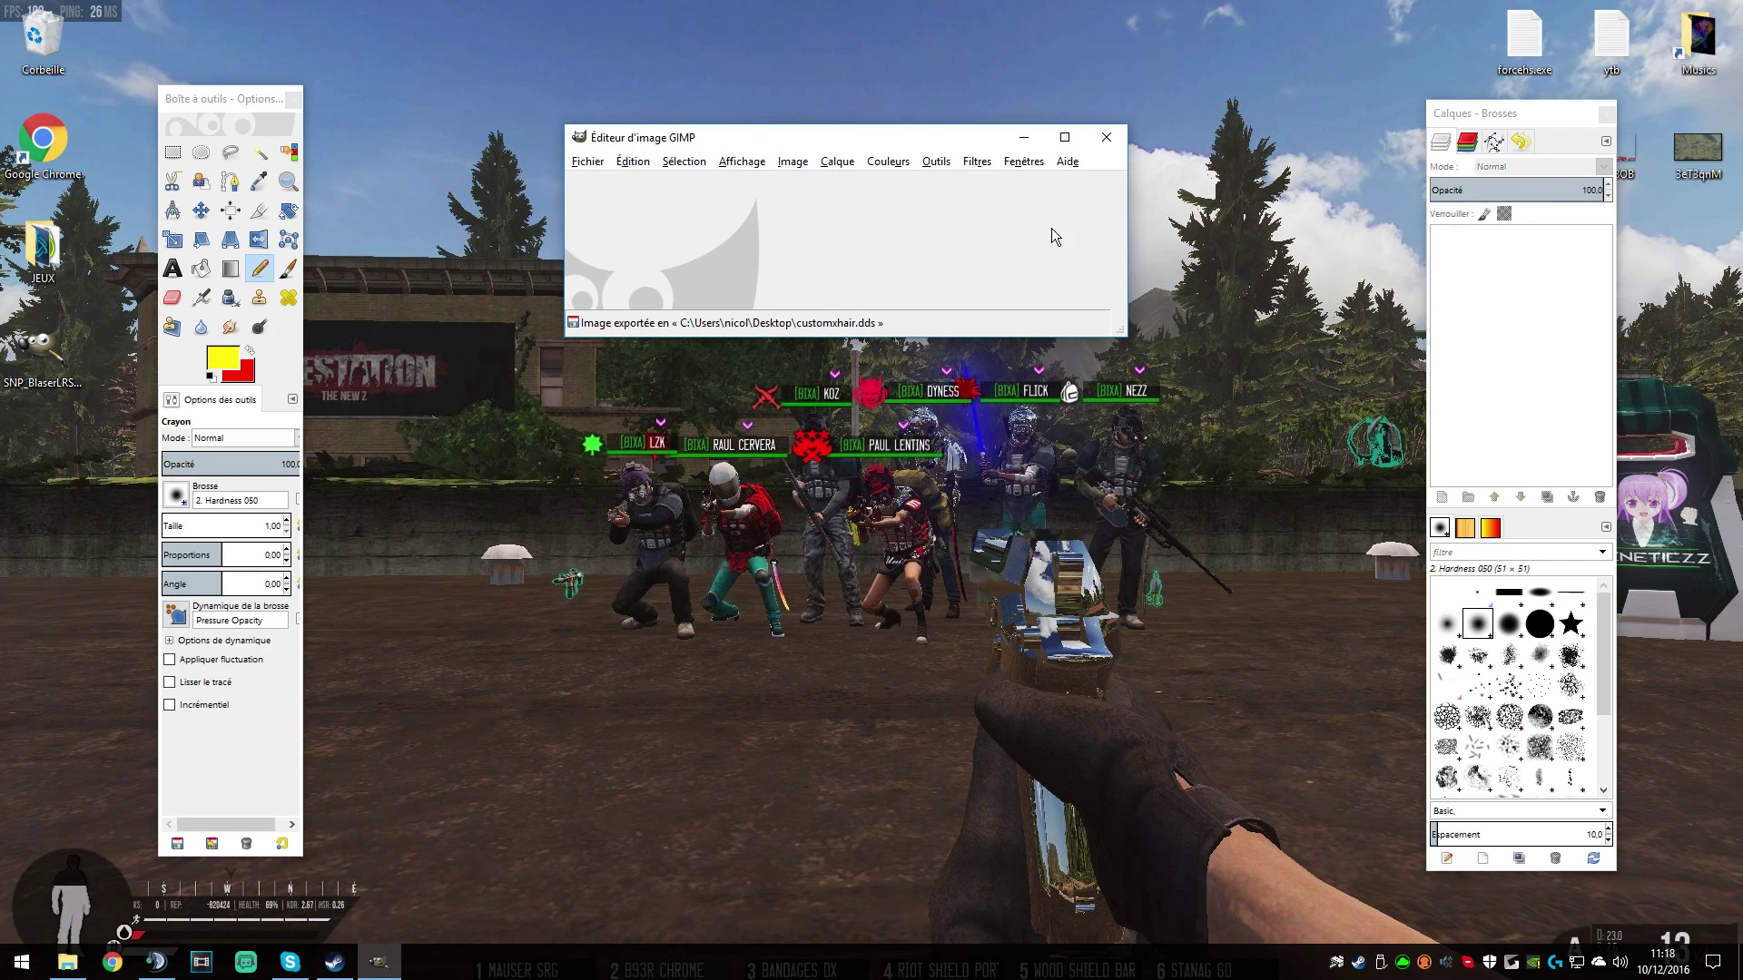
Step: Quit GIMP and copy customxhair.dds from the Desktop
left_click(1106, 137)
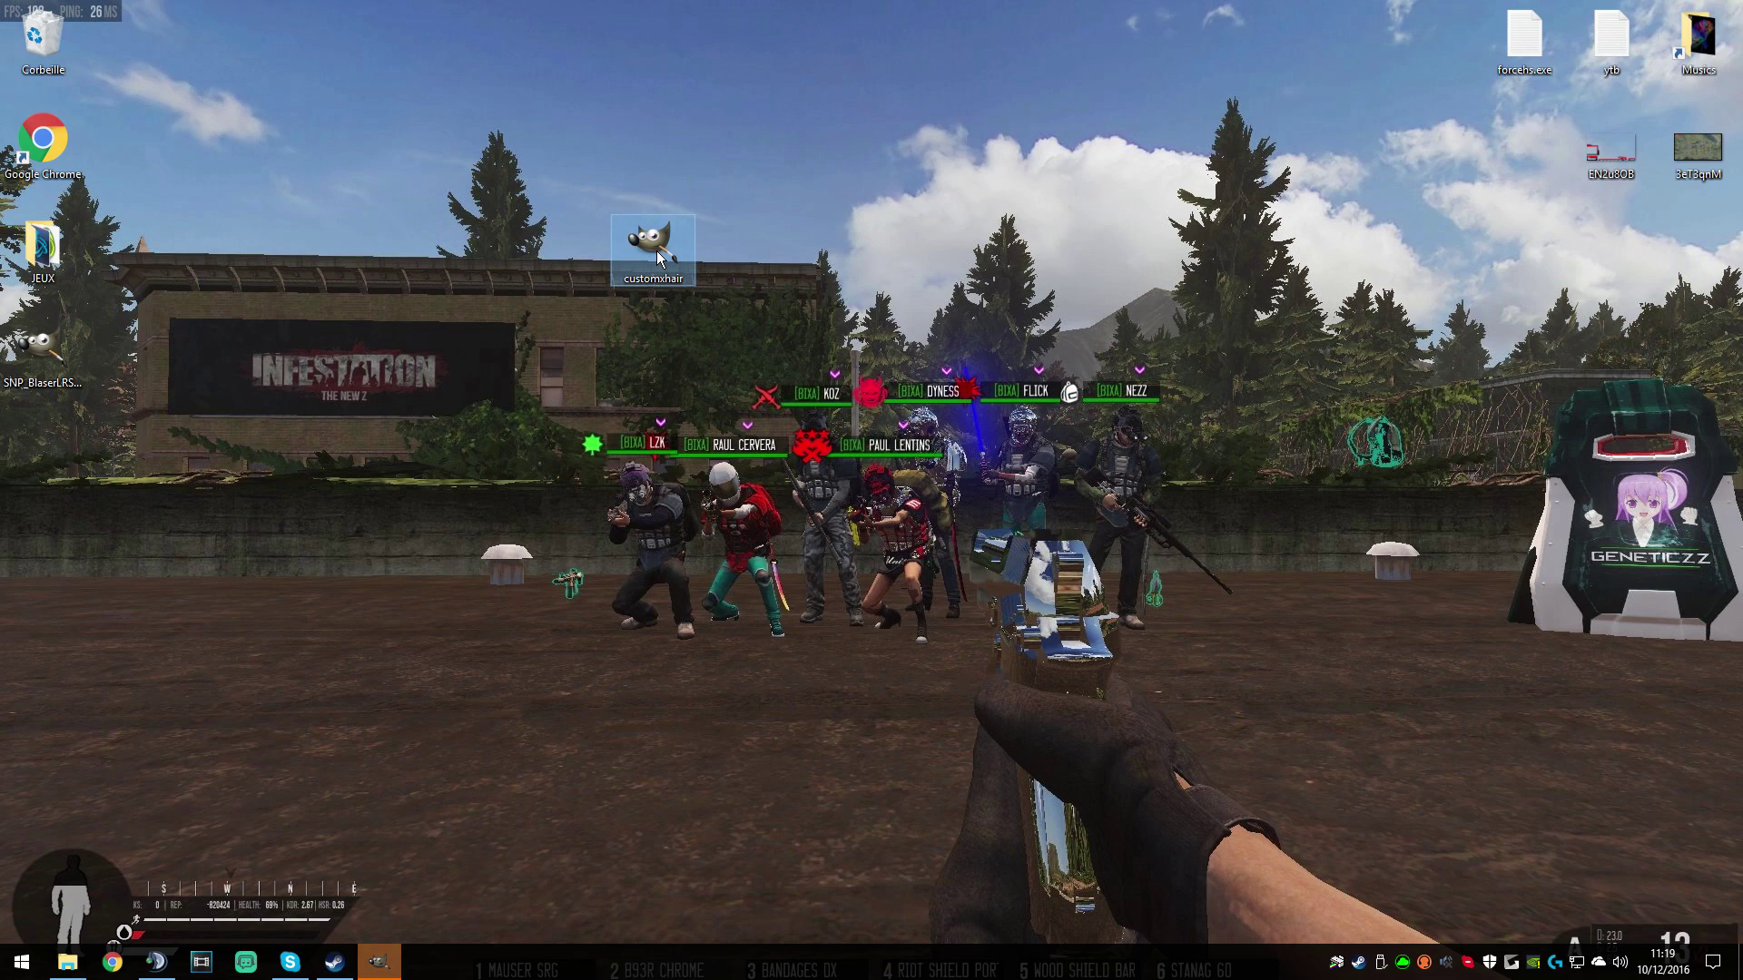
right_click(644, 247)
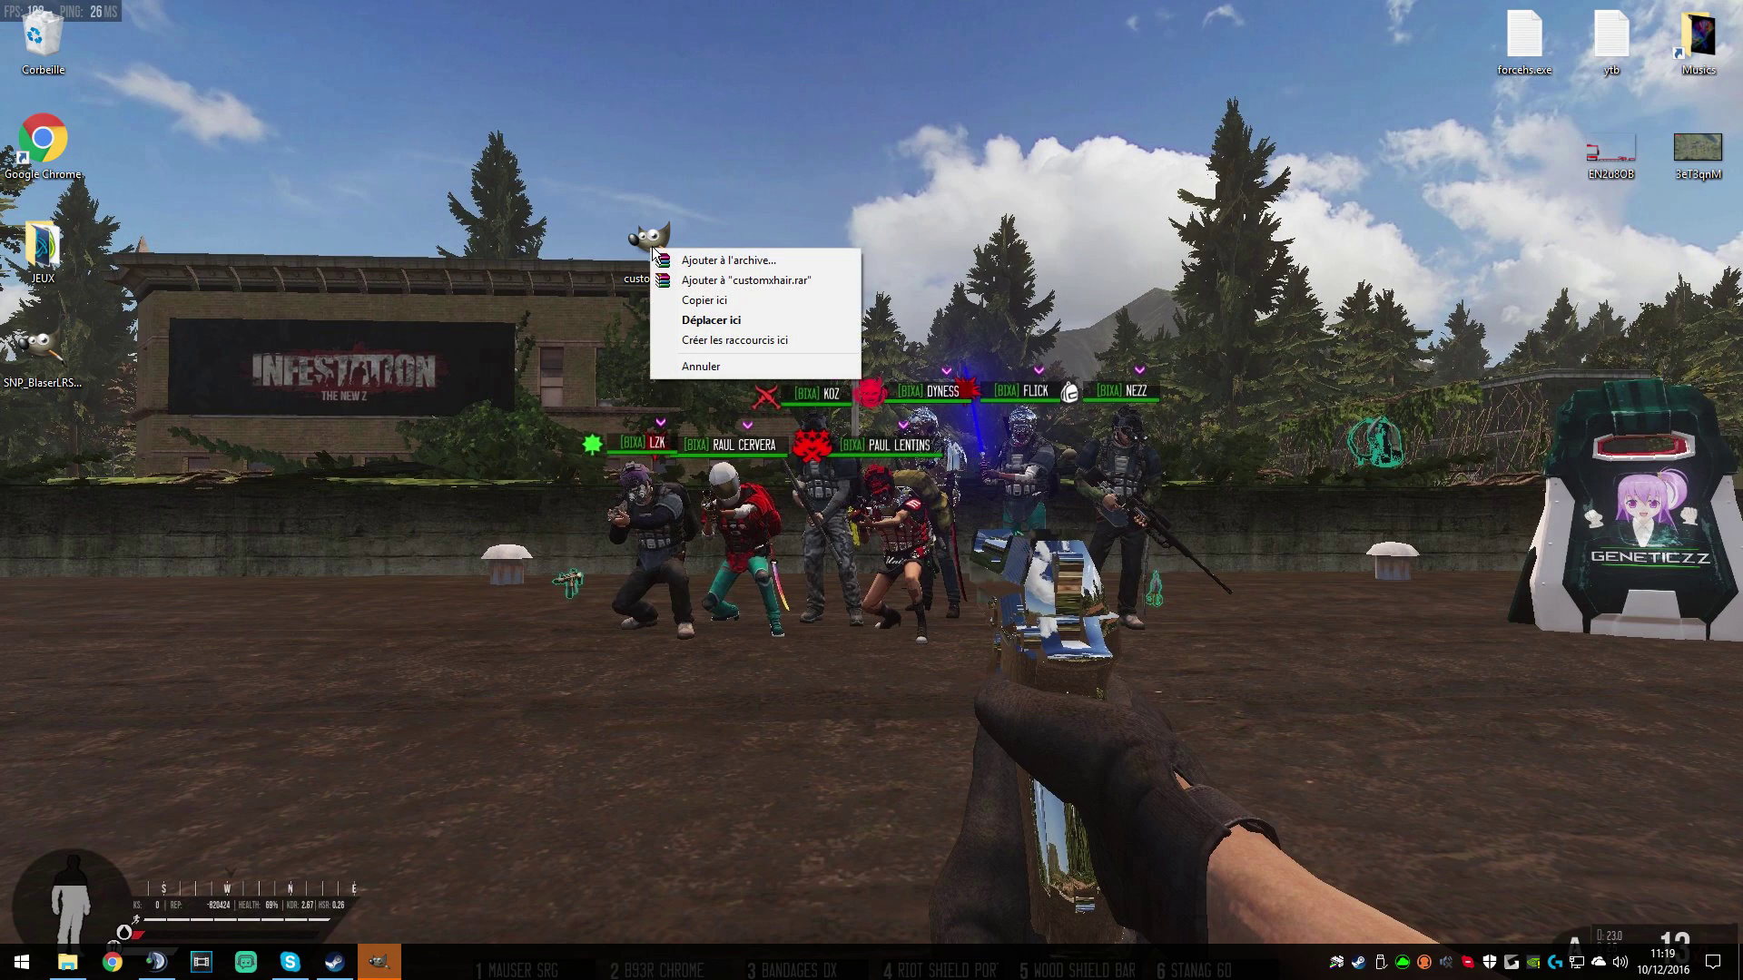
left_click(690, 501)
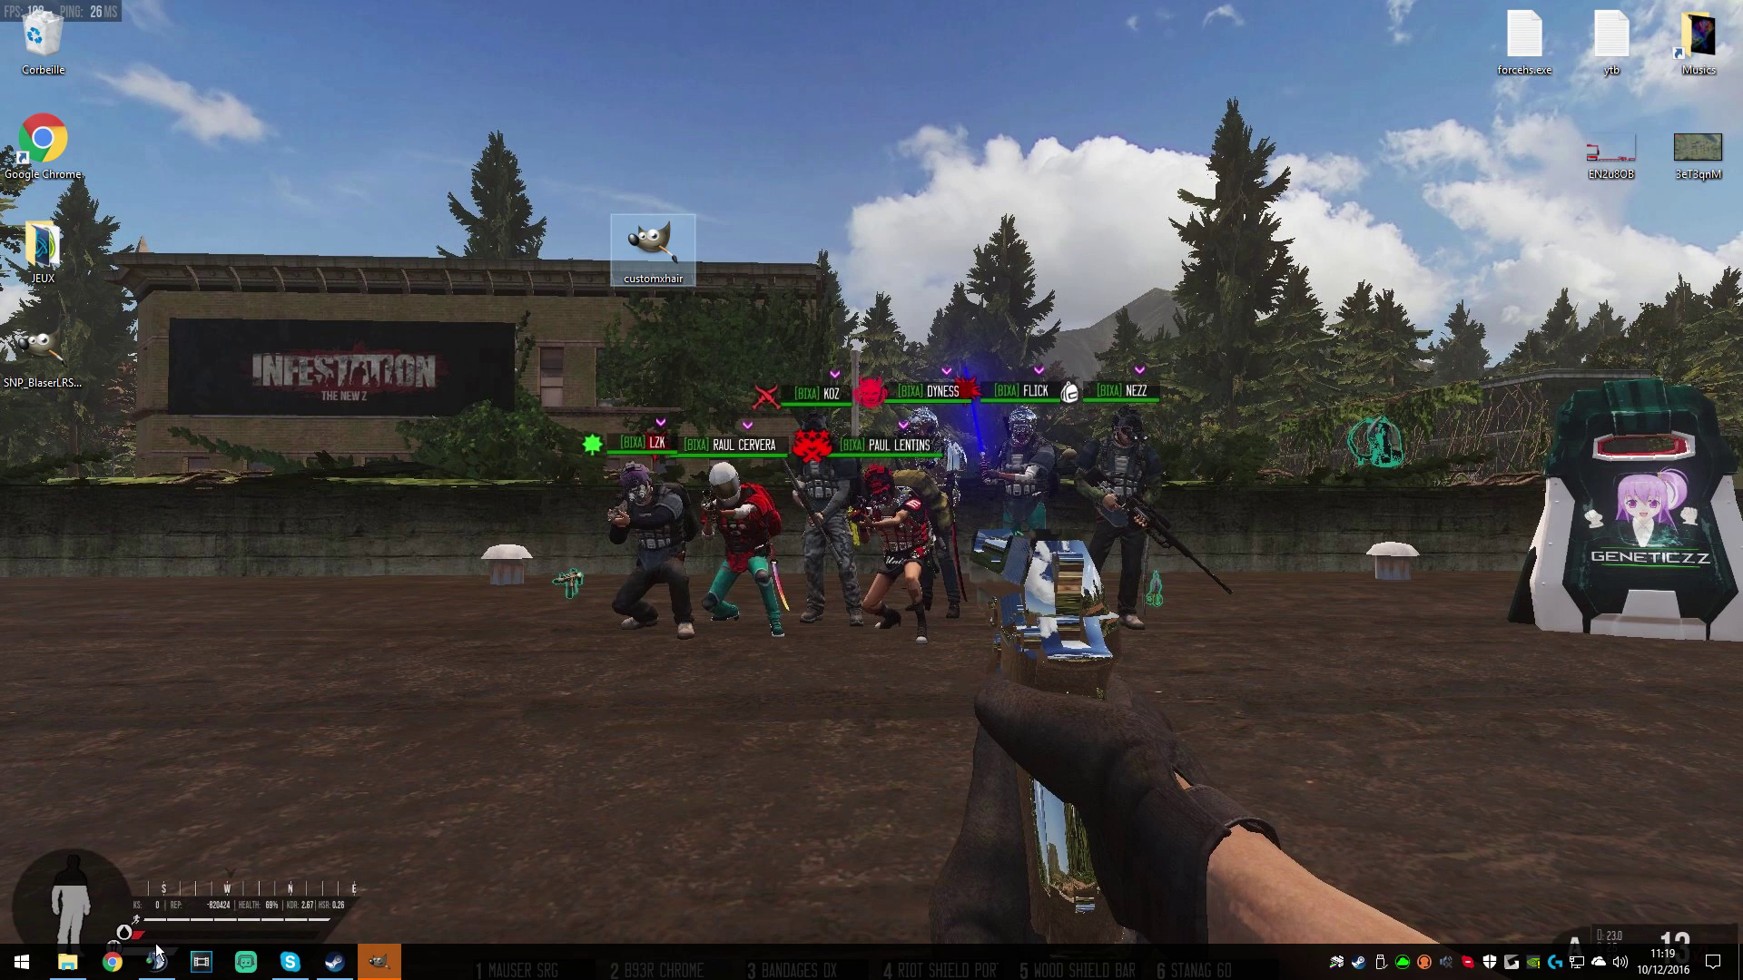
Step: Open the NewZ game folder in a maximized Explorer window
left_click(88, 969)
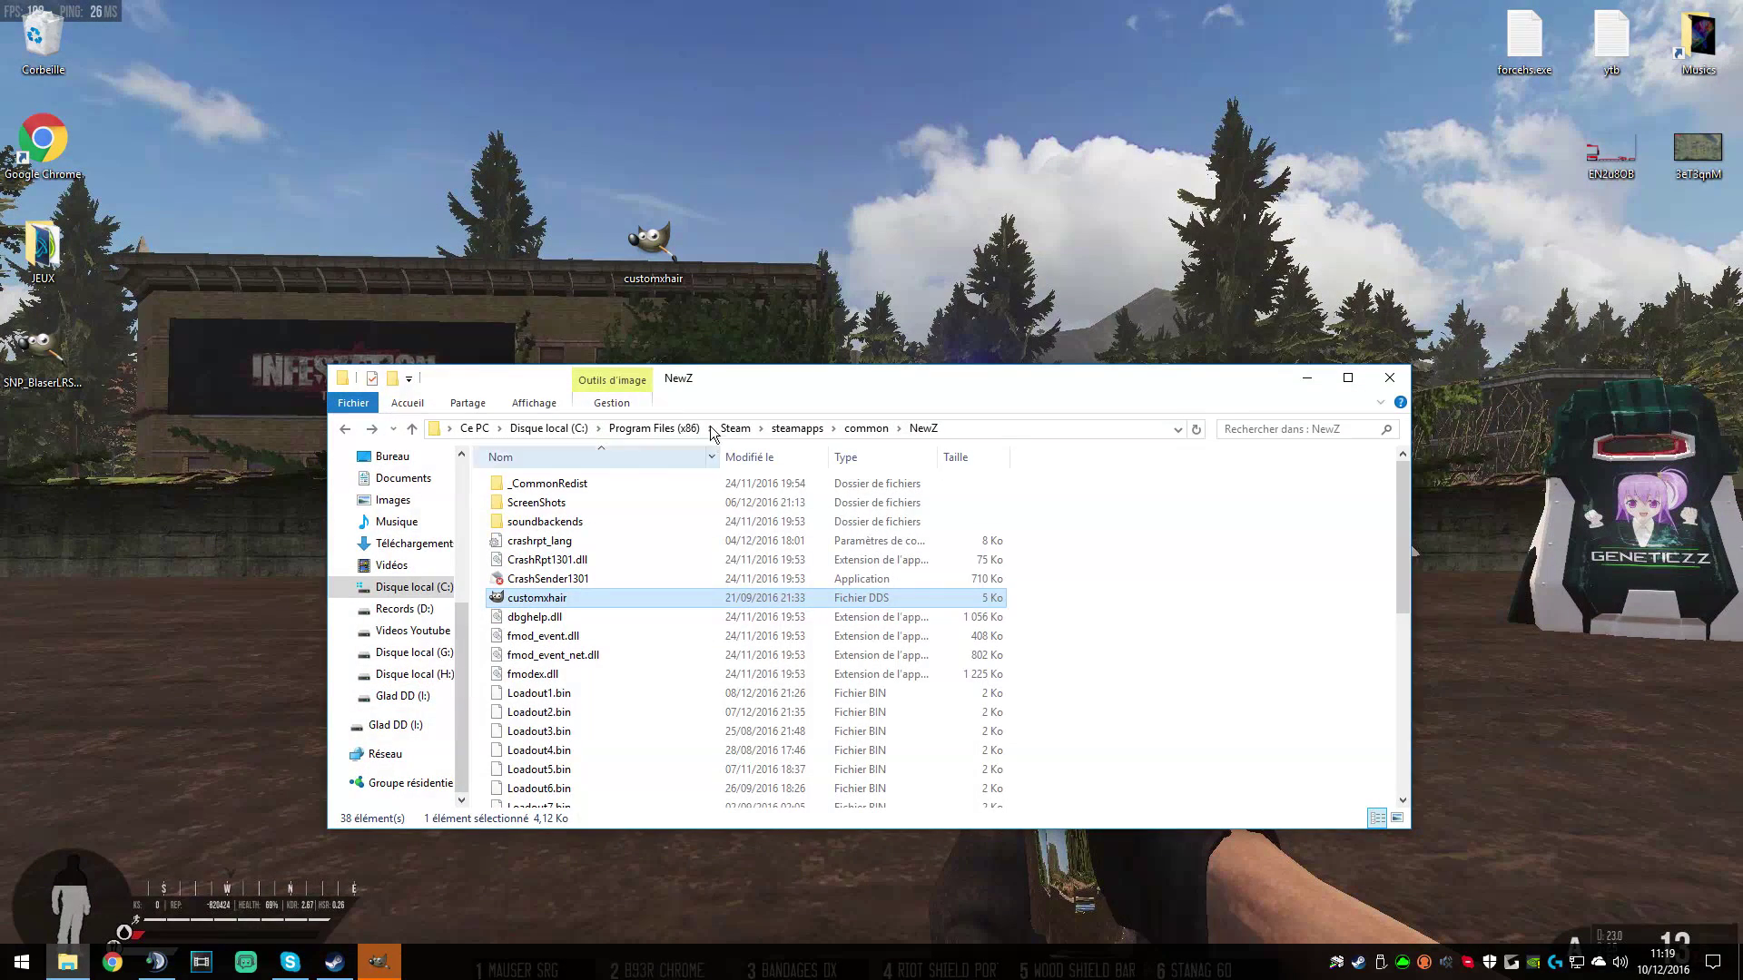
left_click(966, 427)
left_click(558, 430)
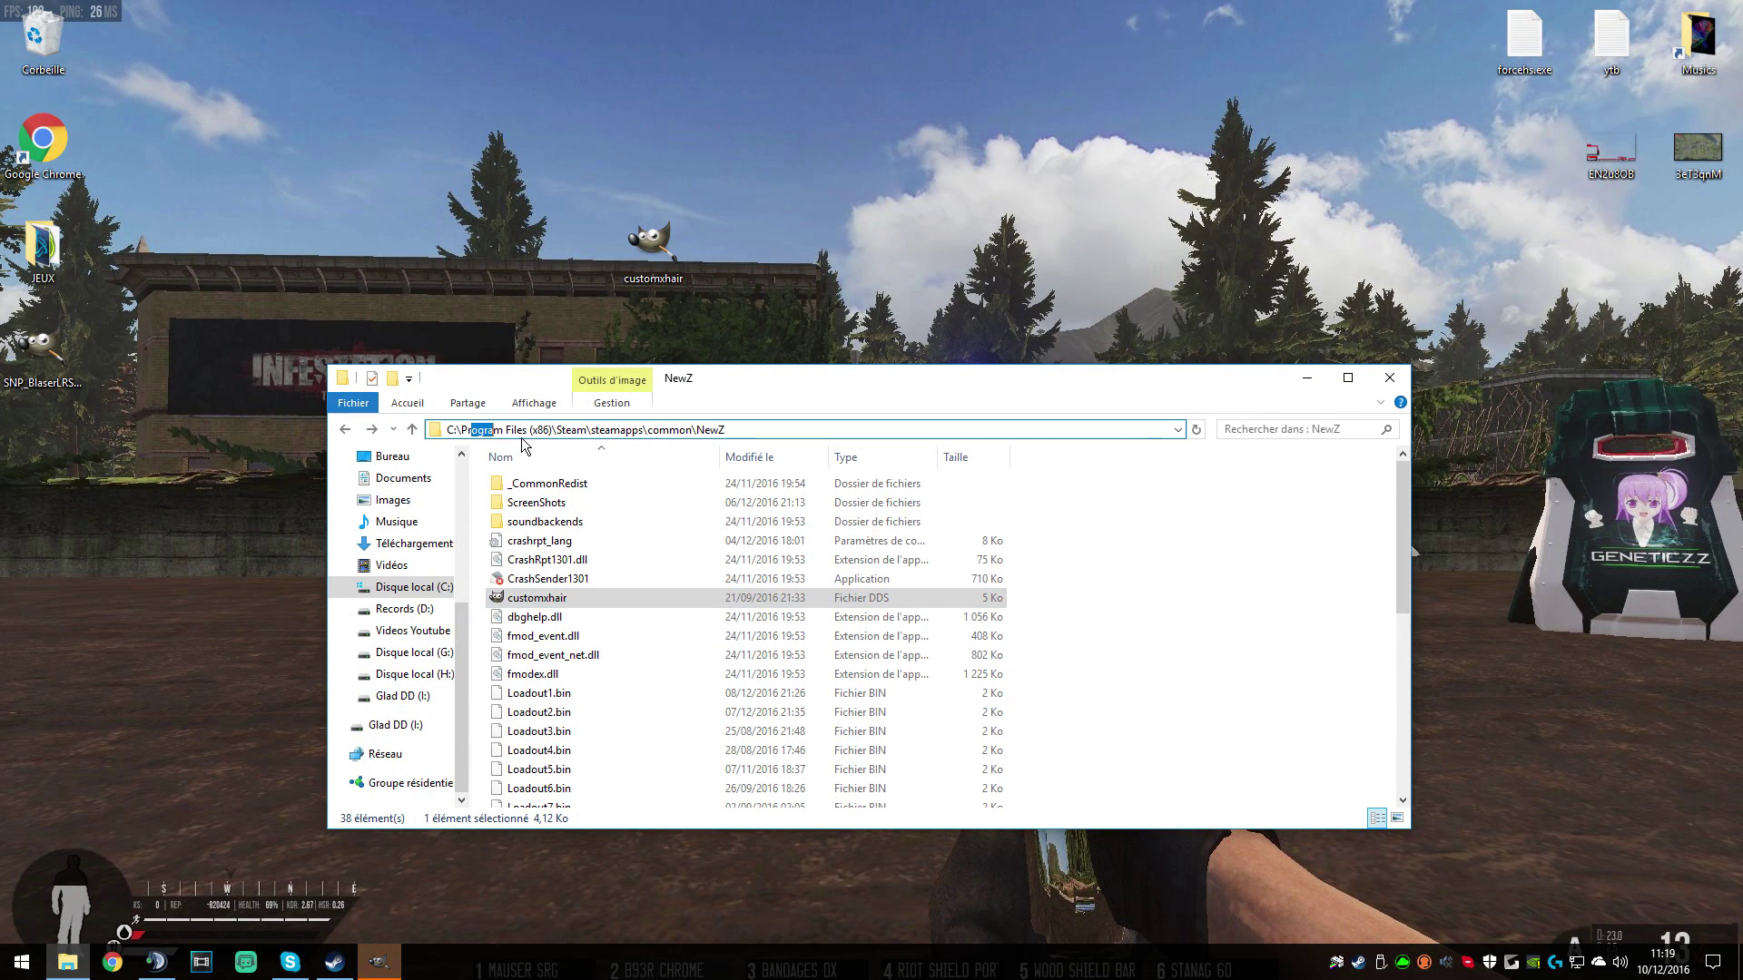
left_click(1147, 623)
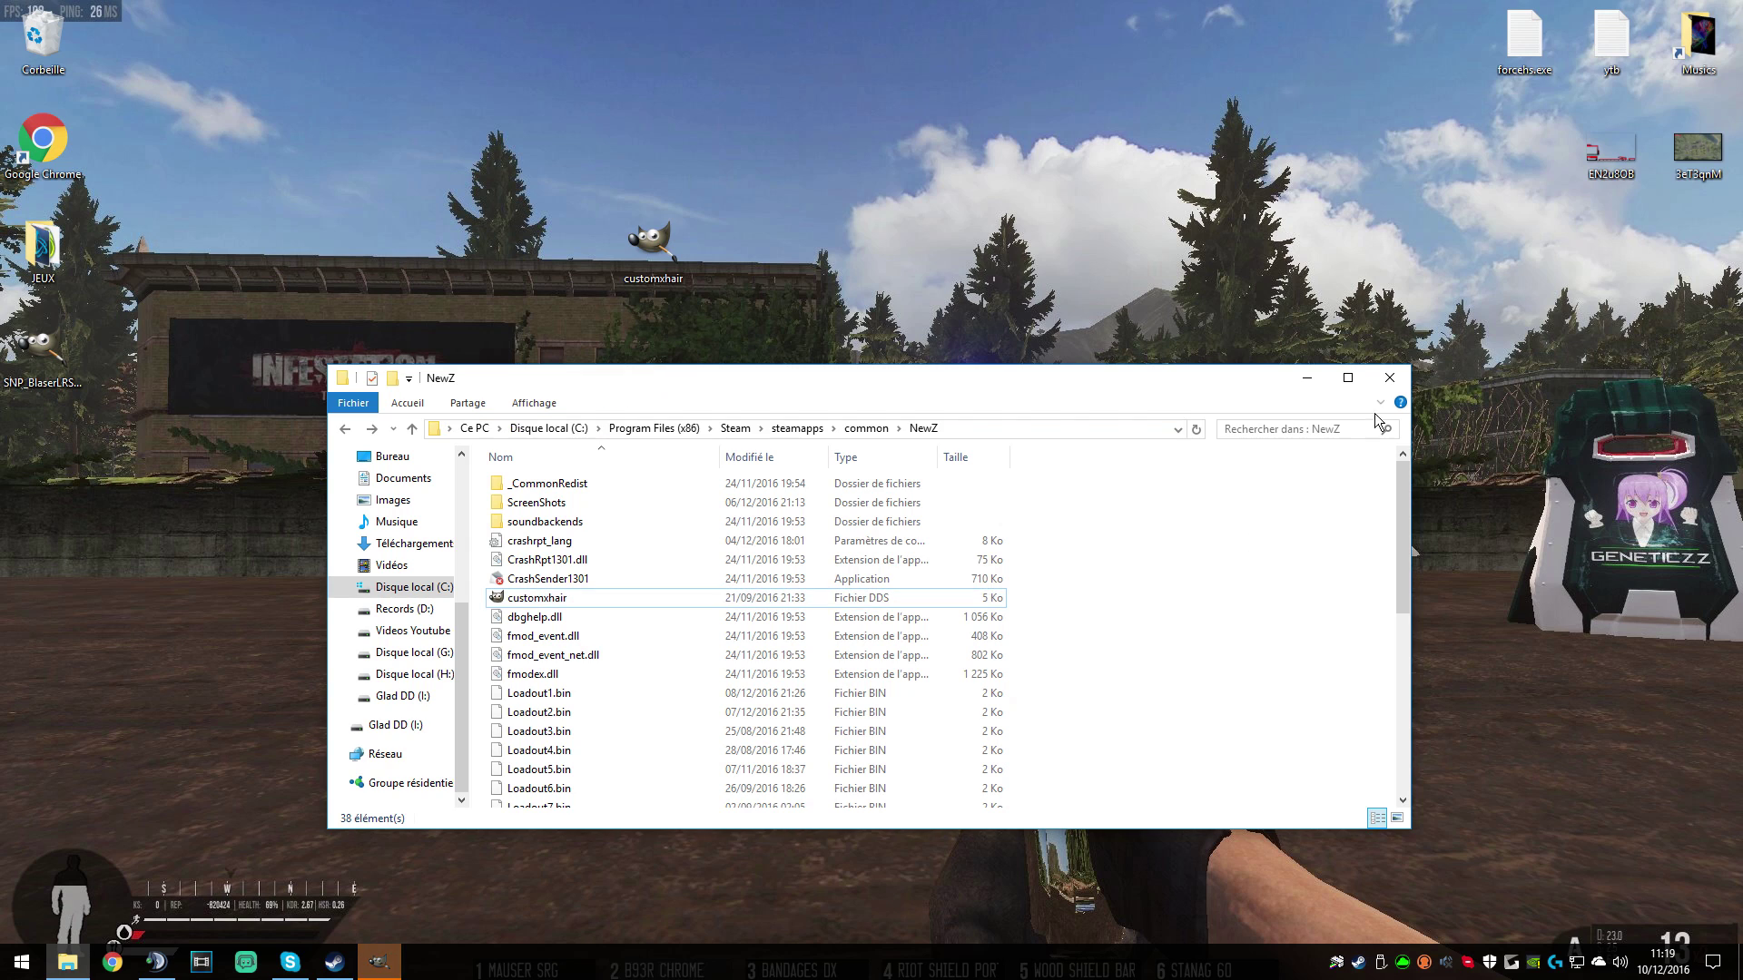
left_click(1348, 377)
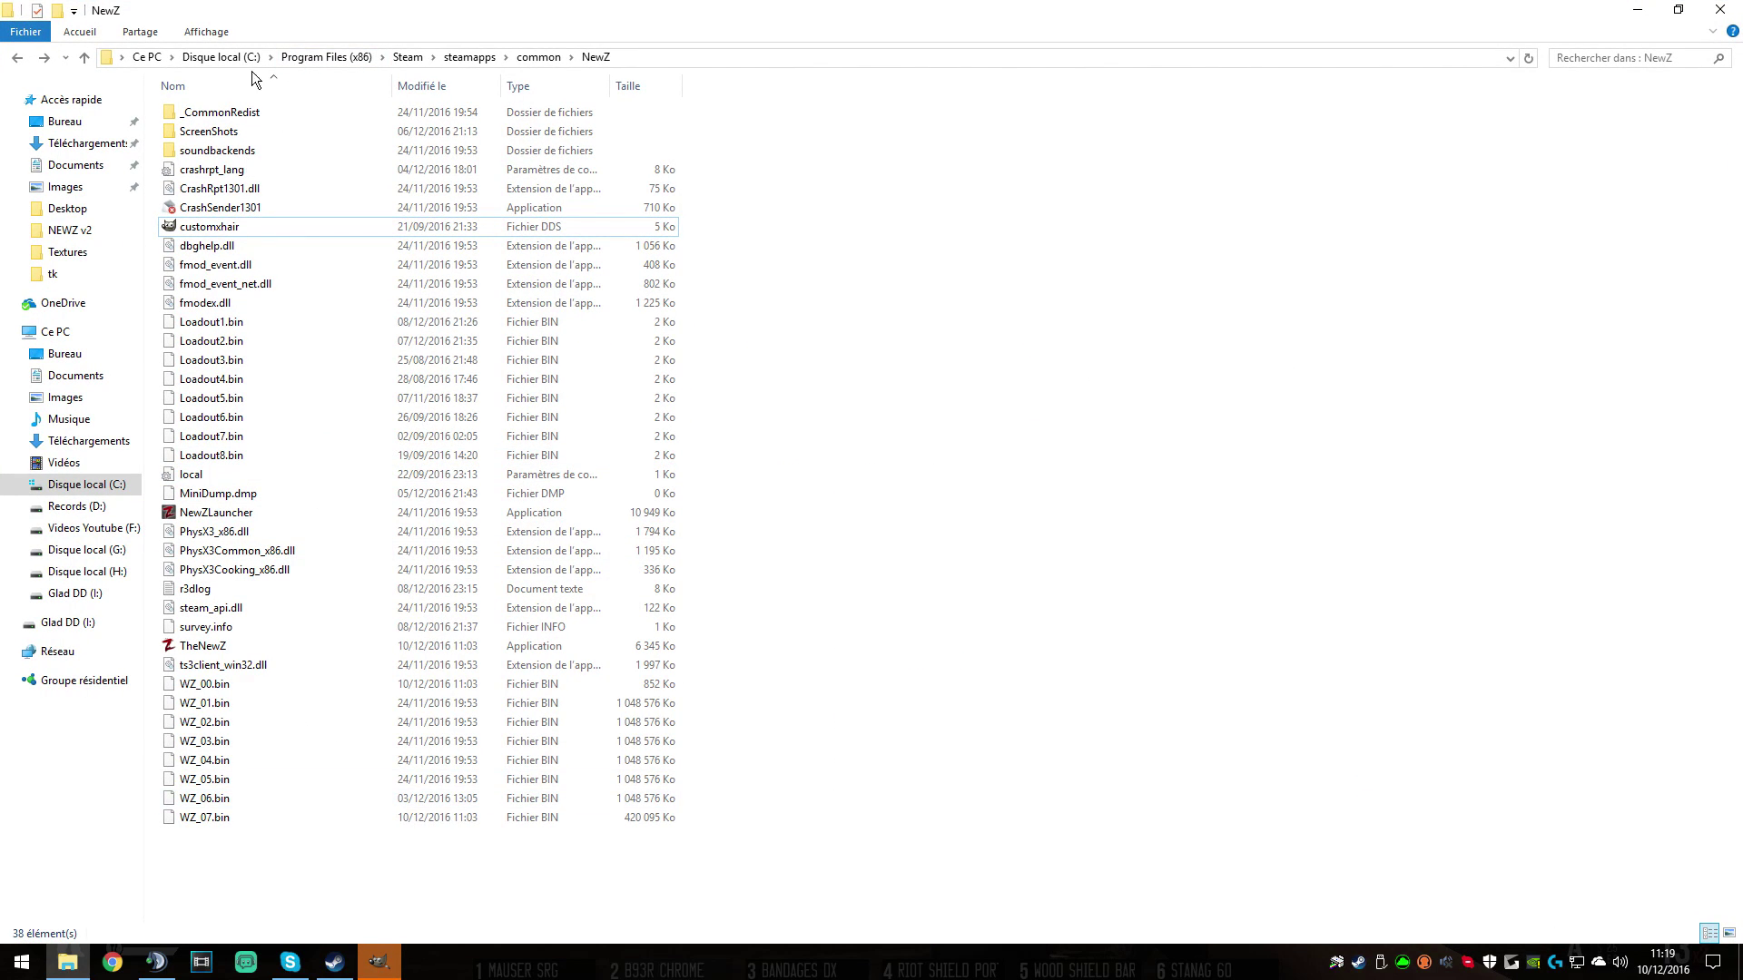
Step: Paste customxhair.dds into NewZ, replacing the old copy
right_click(905, 197)
left_click(999, 324)
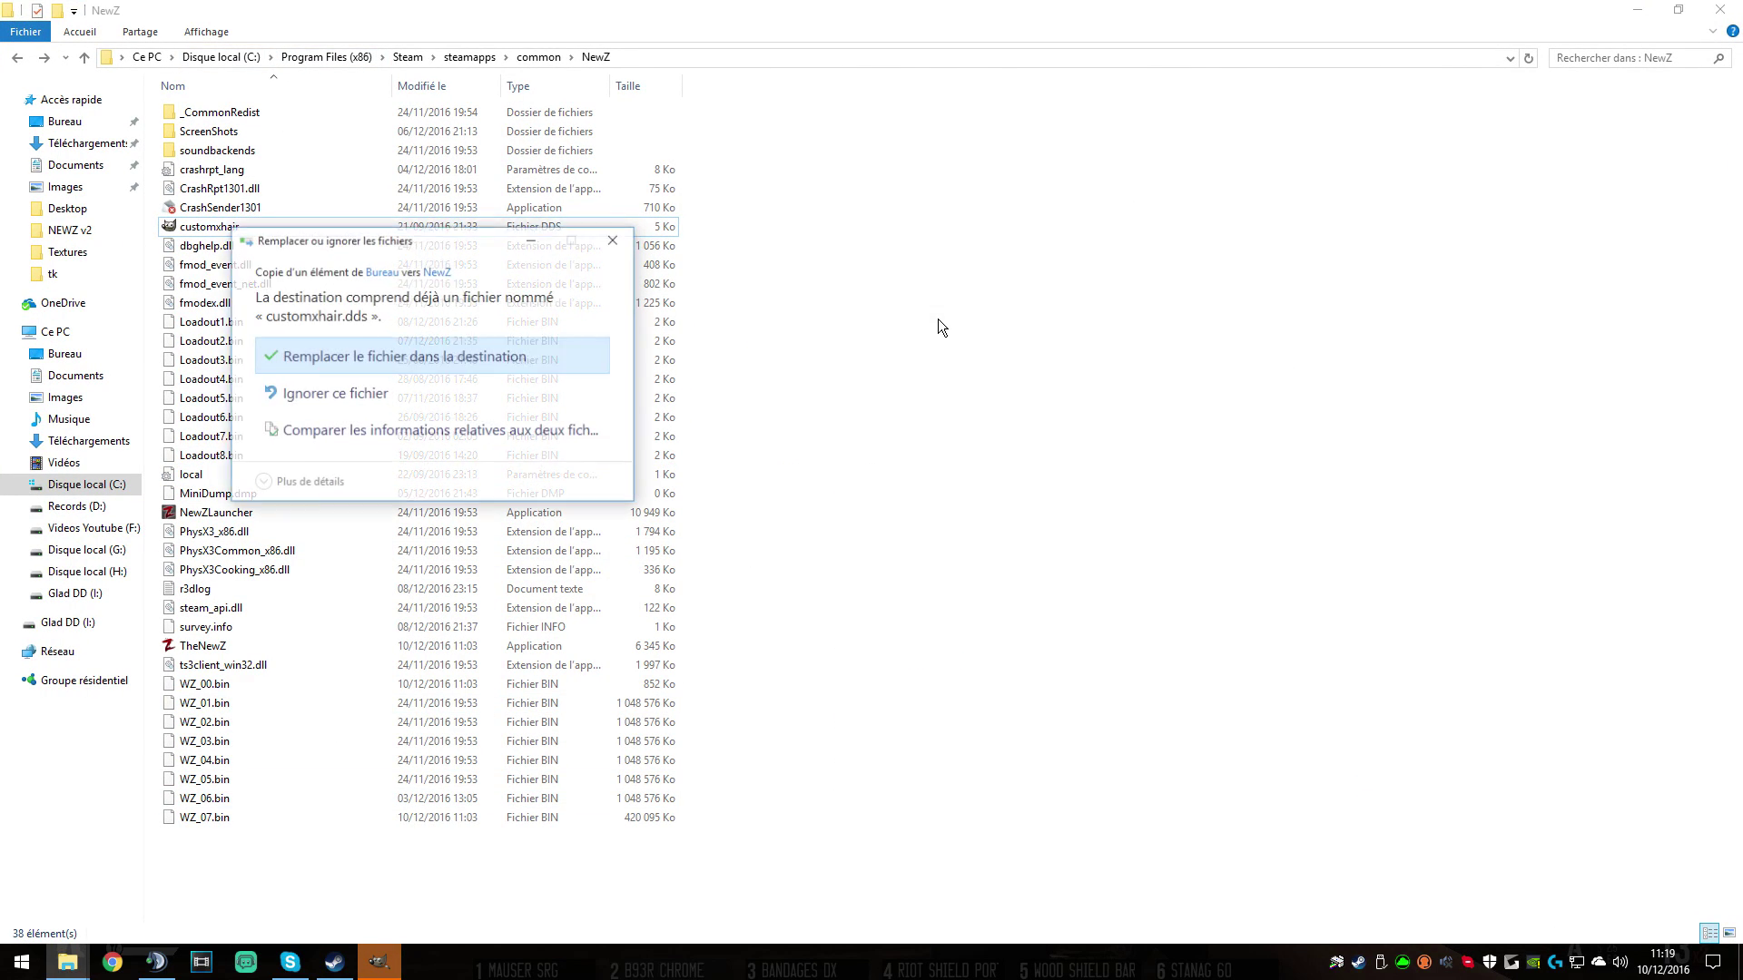
left_click(329, 363)
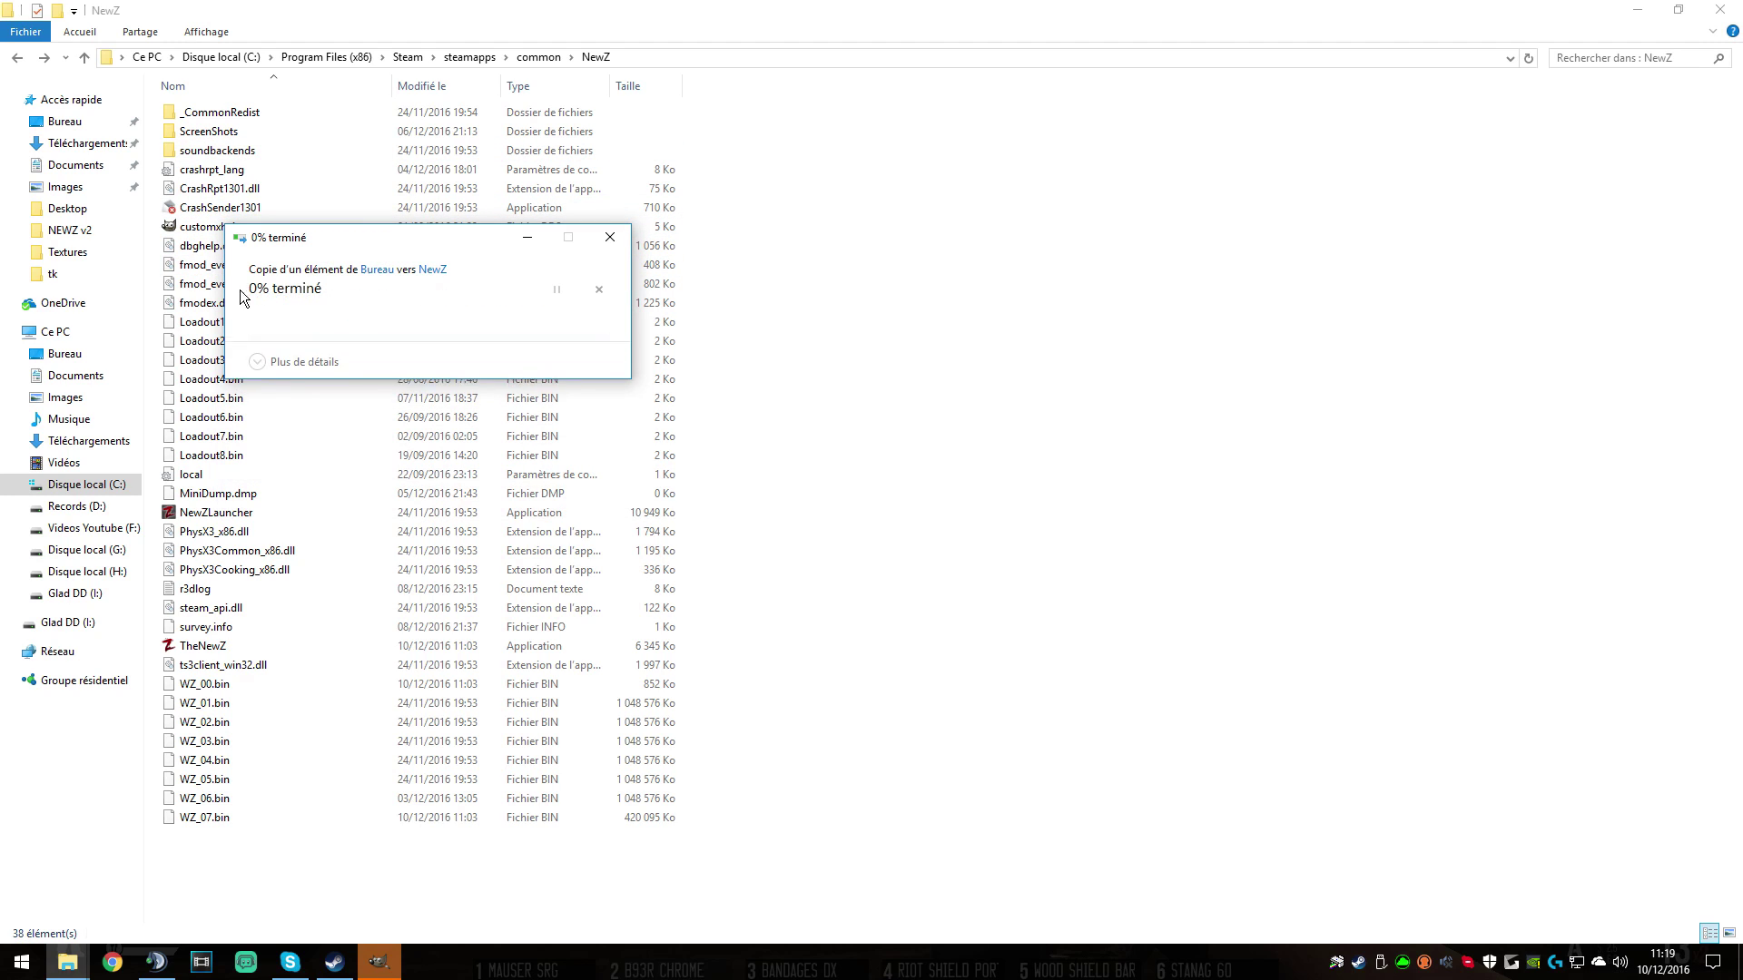
left_click(203, 226)
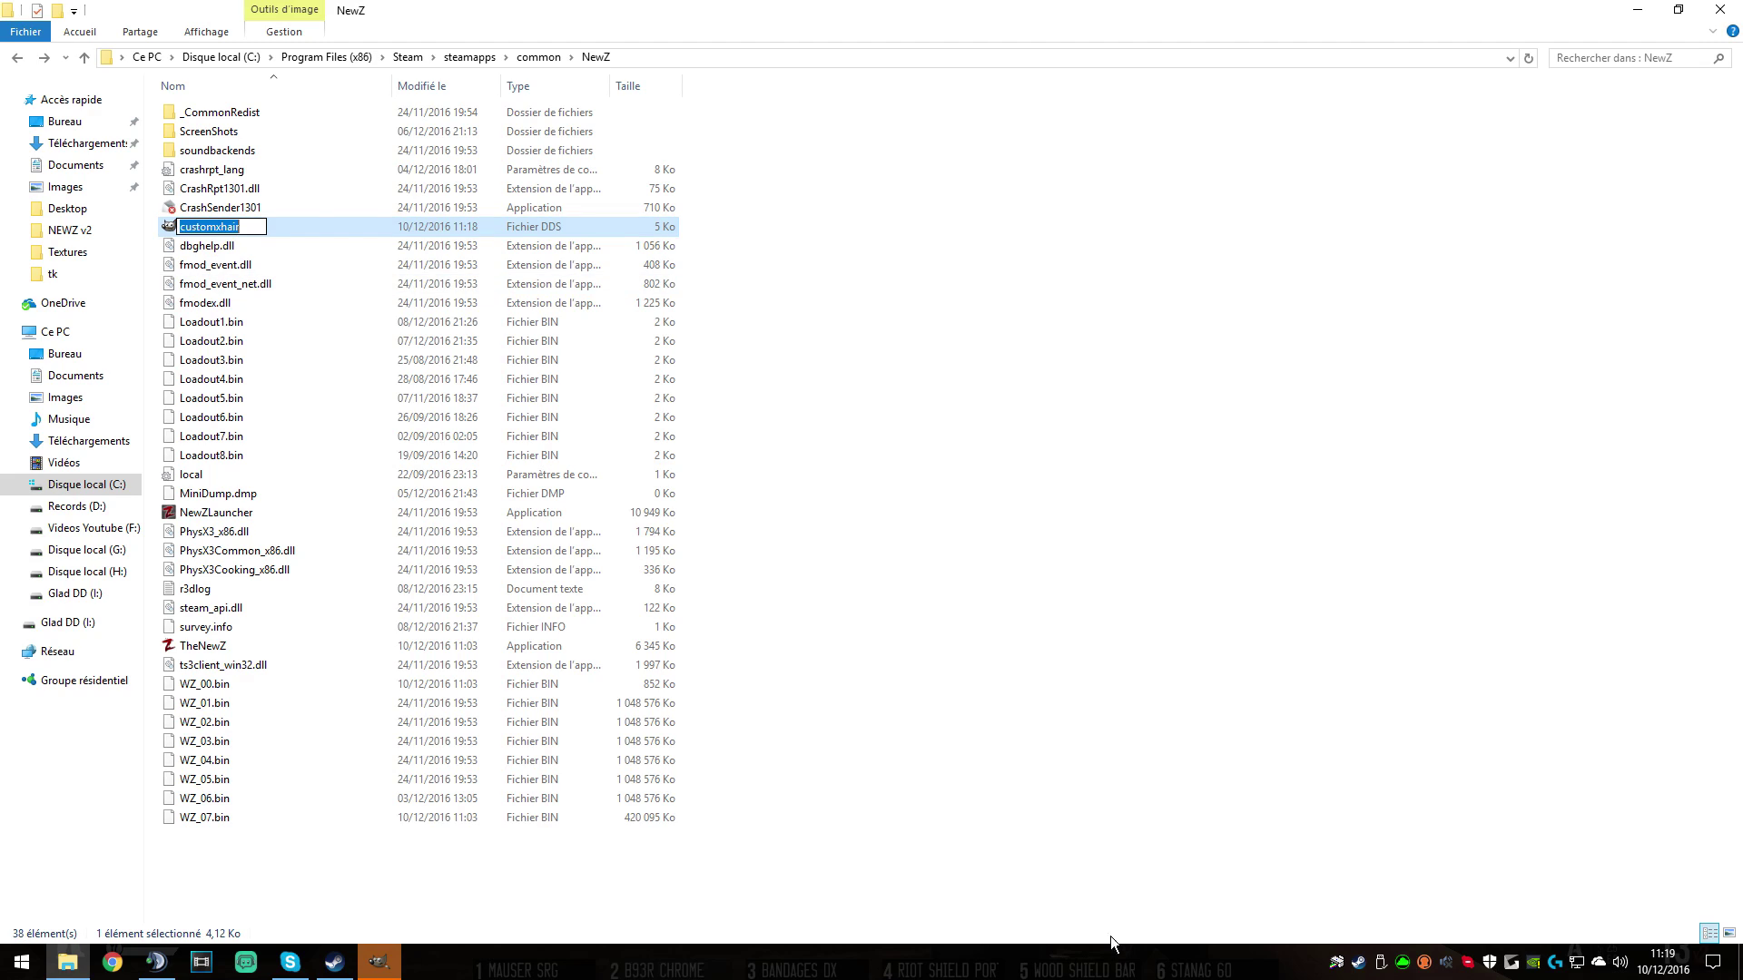
right_click(1336, 962)
right_click(1358, 962)
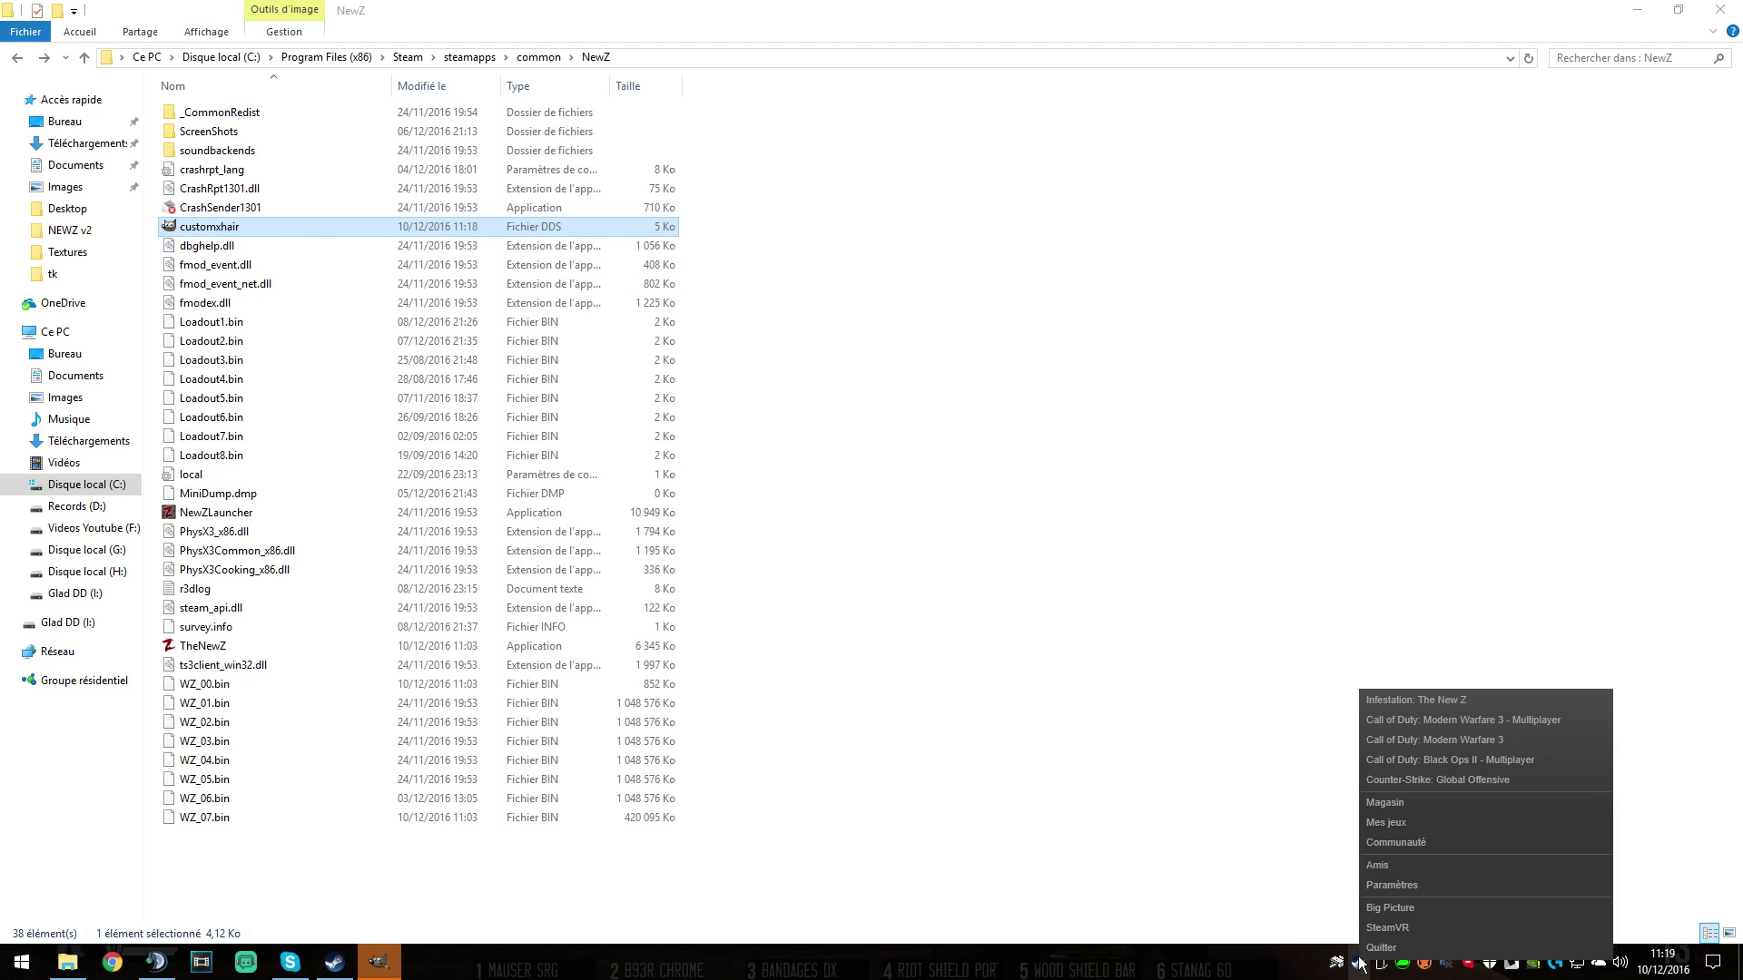
Step: Launch Infestation: The New Z and try joining TRADING LOUNGE 001, dismissing the full-server notice
left_click(1389, 708)
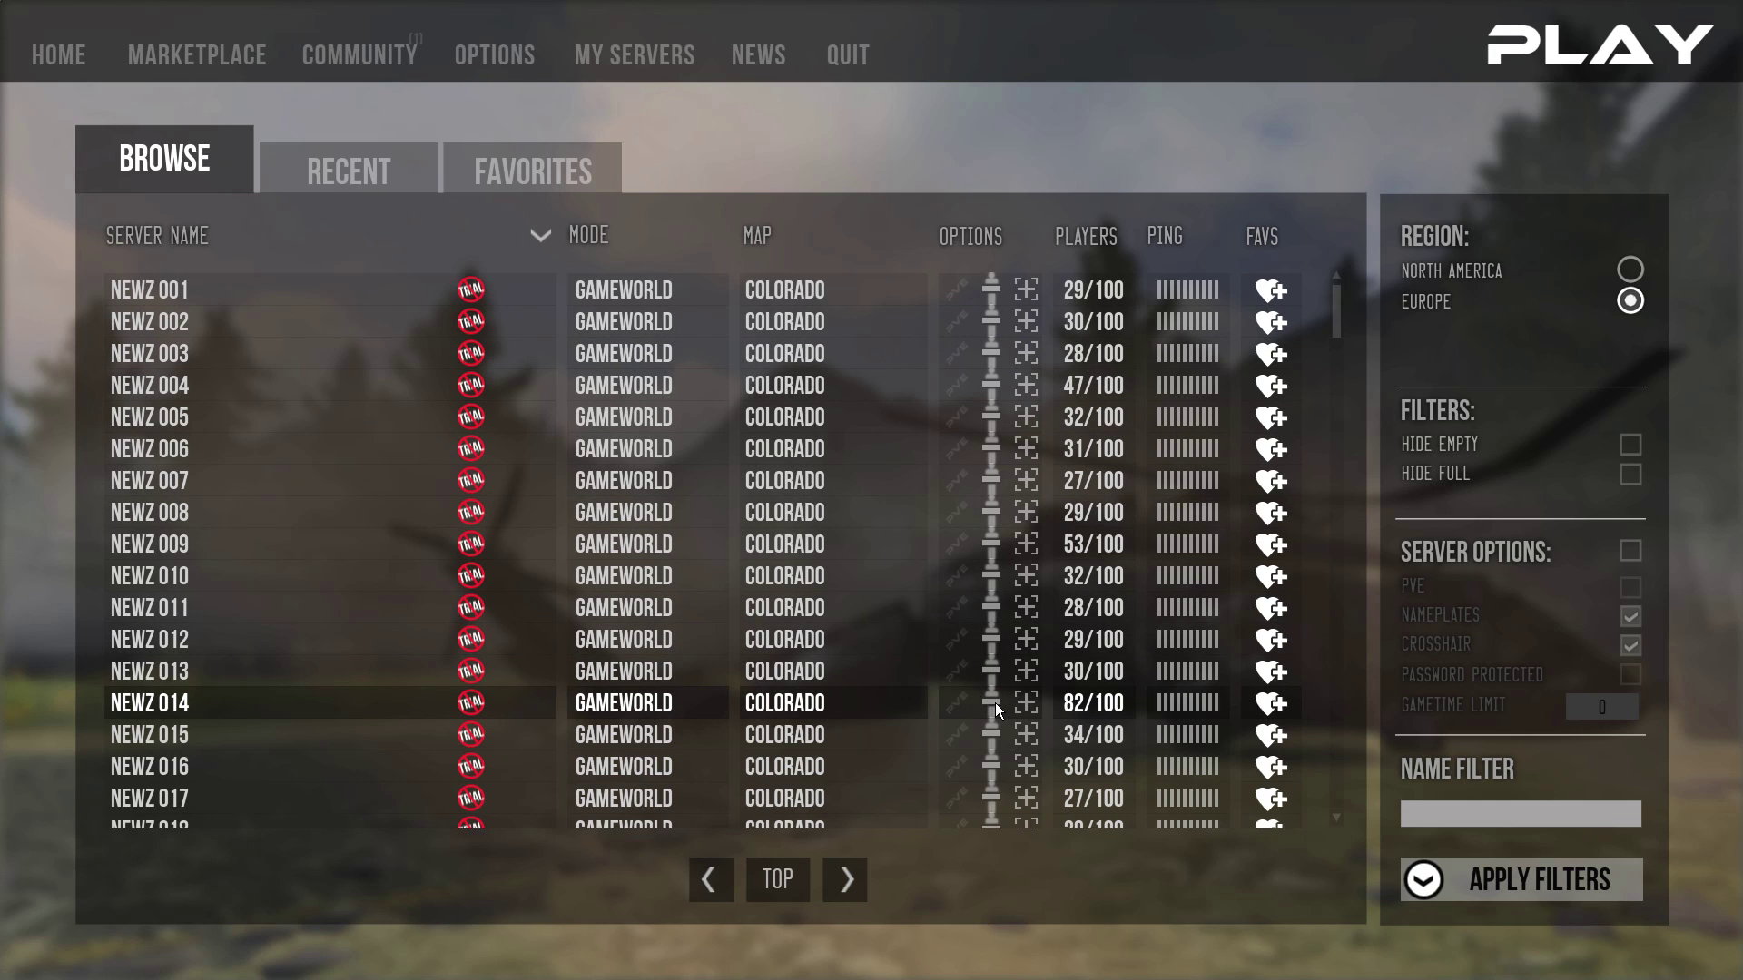
scroll(913, 649, "down", 5)
left_click(966, 799)
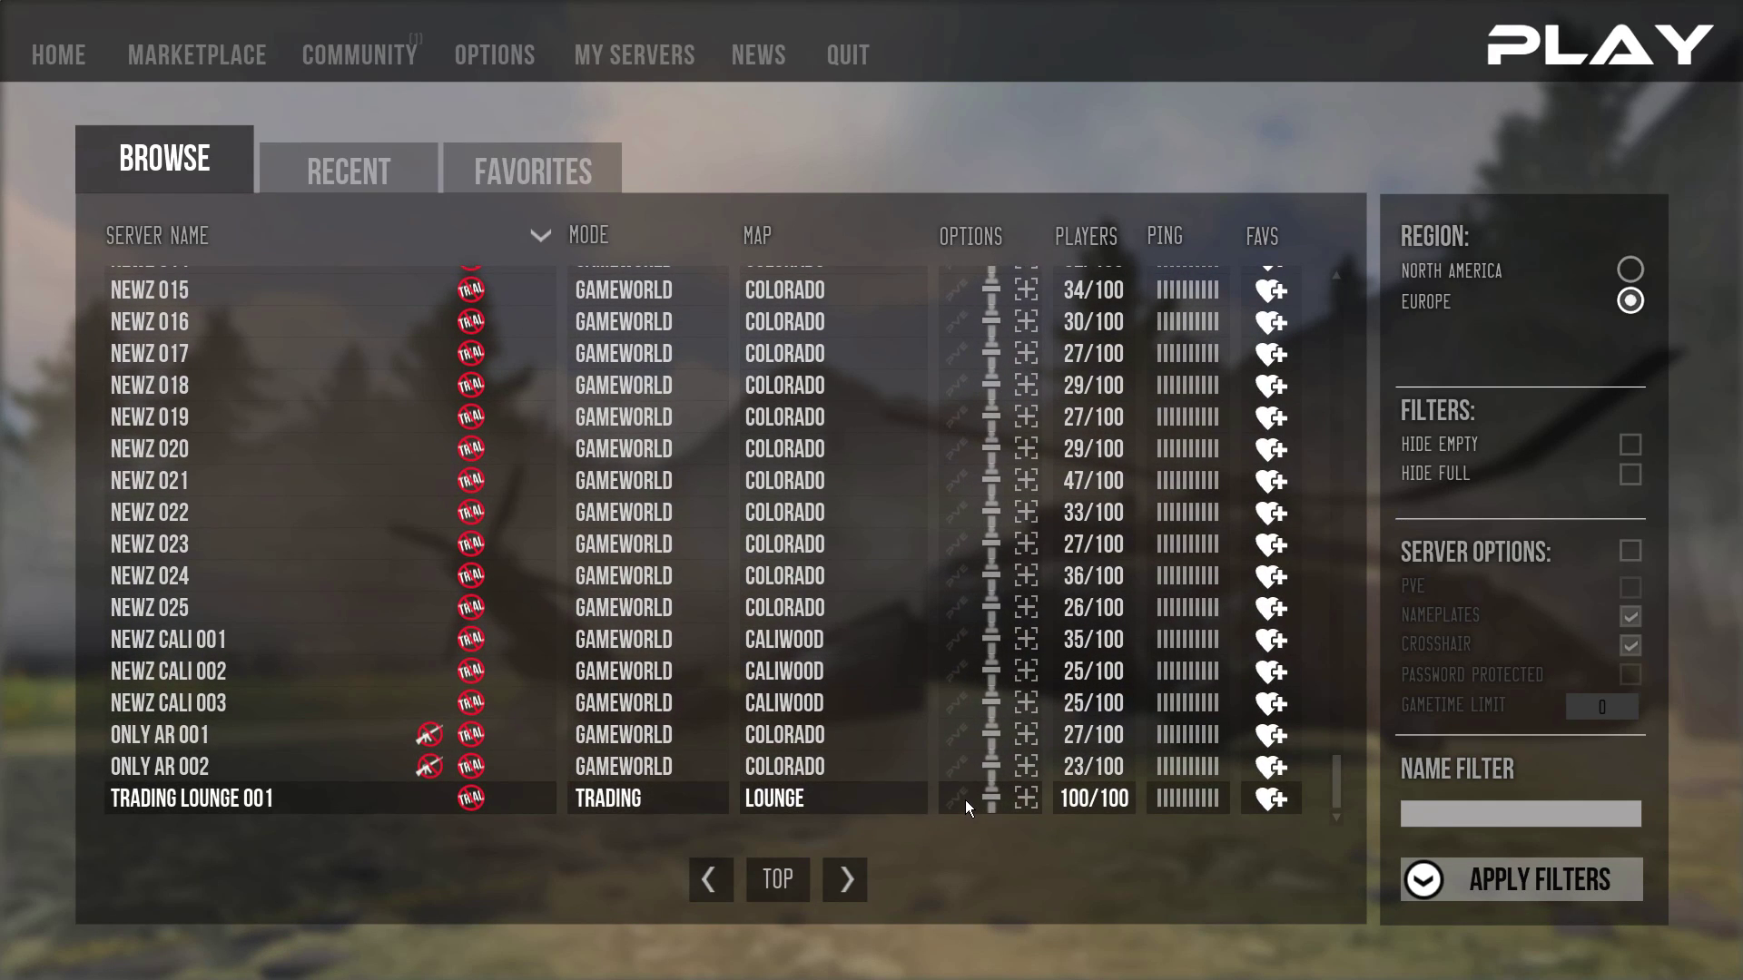
double_click(966, 798)
left_click(940, 586)
Step: Set the region to North America, apply filters and join TRADING LOUNGE 001
left_click(1630, 269)
left_click(1507, 880)
scroll(1086, 733, "down", 3)
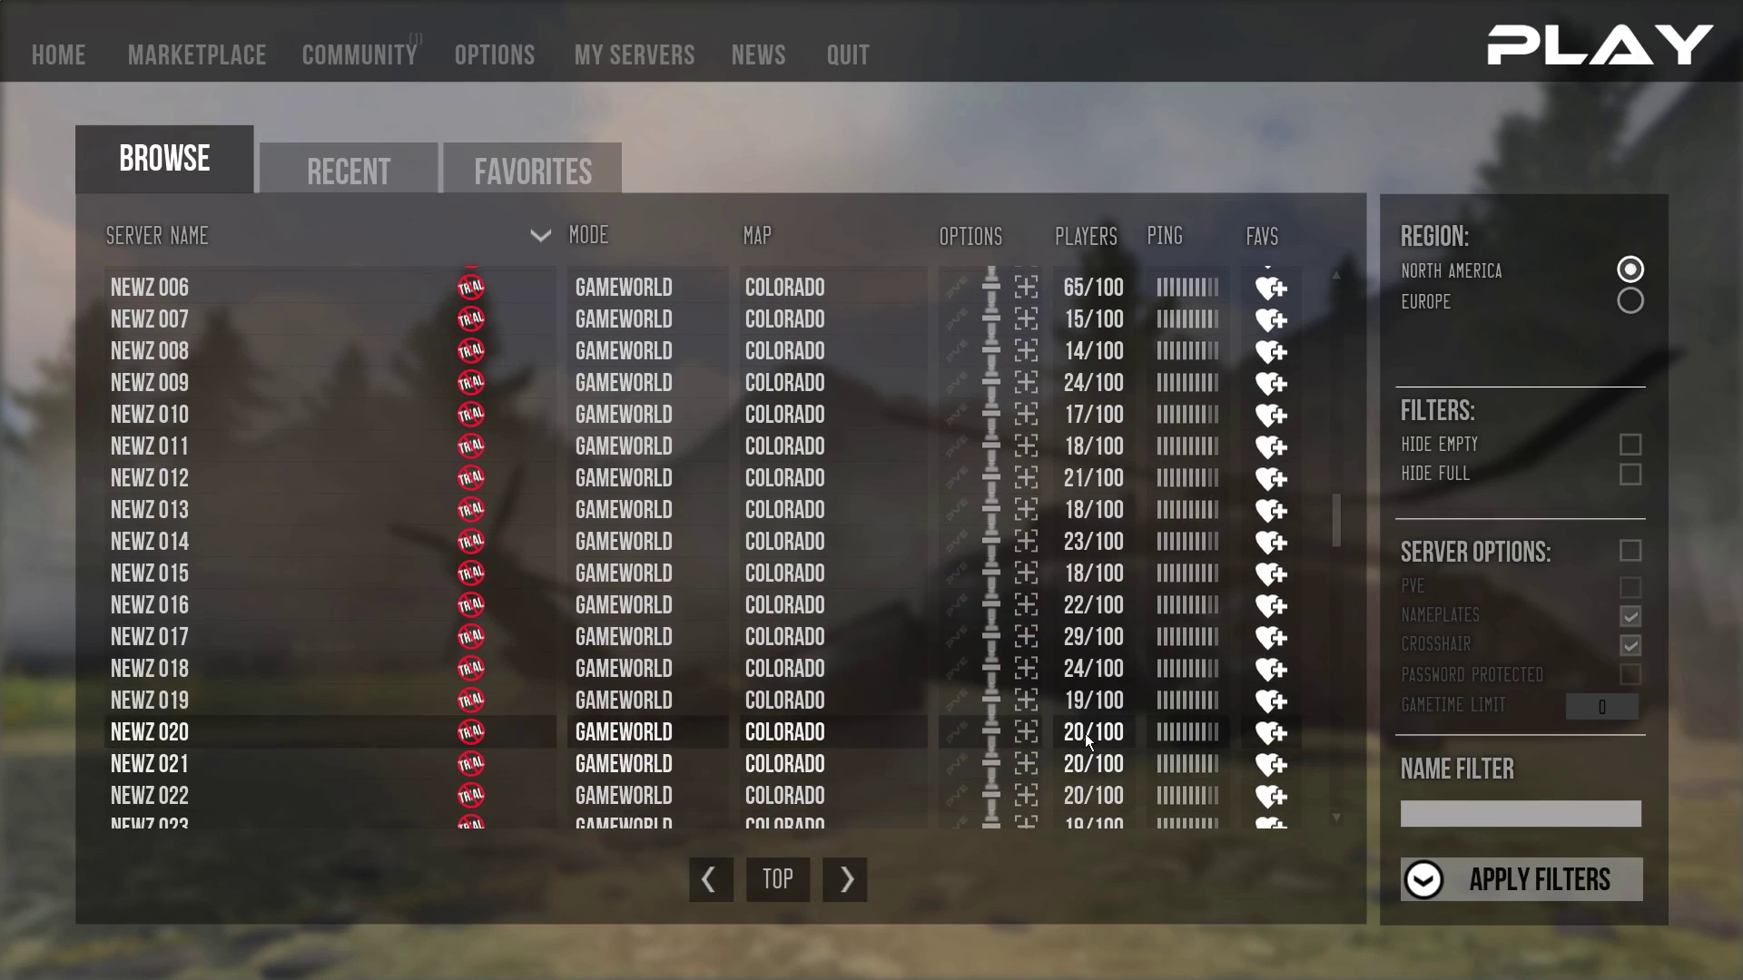
double_click(1026, 801)
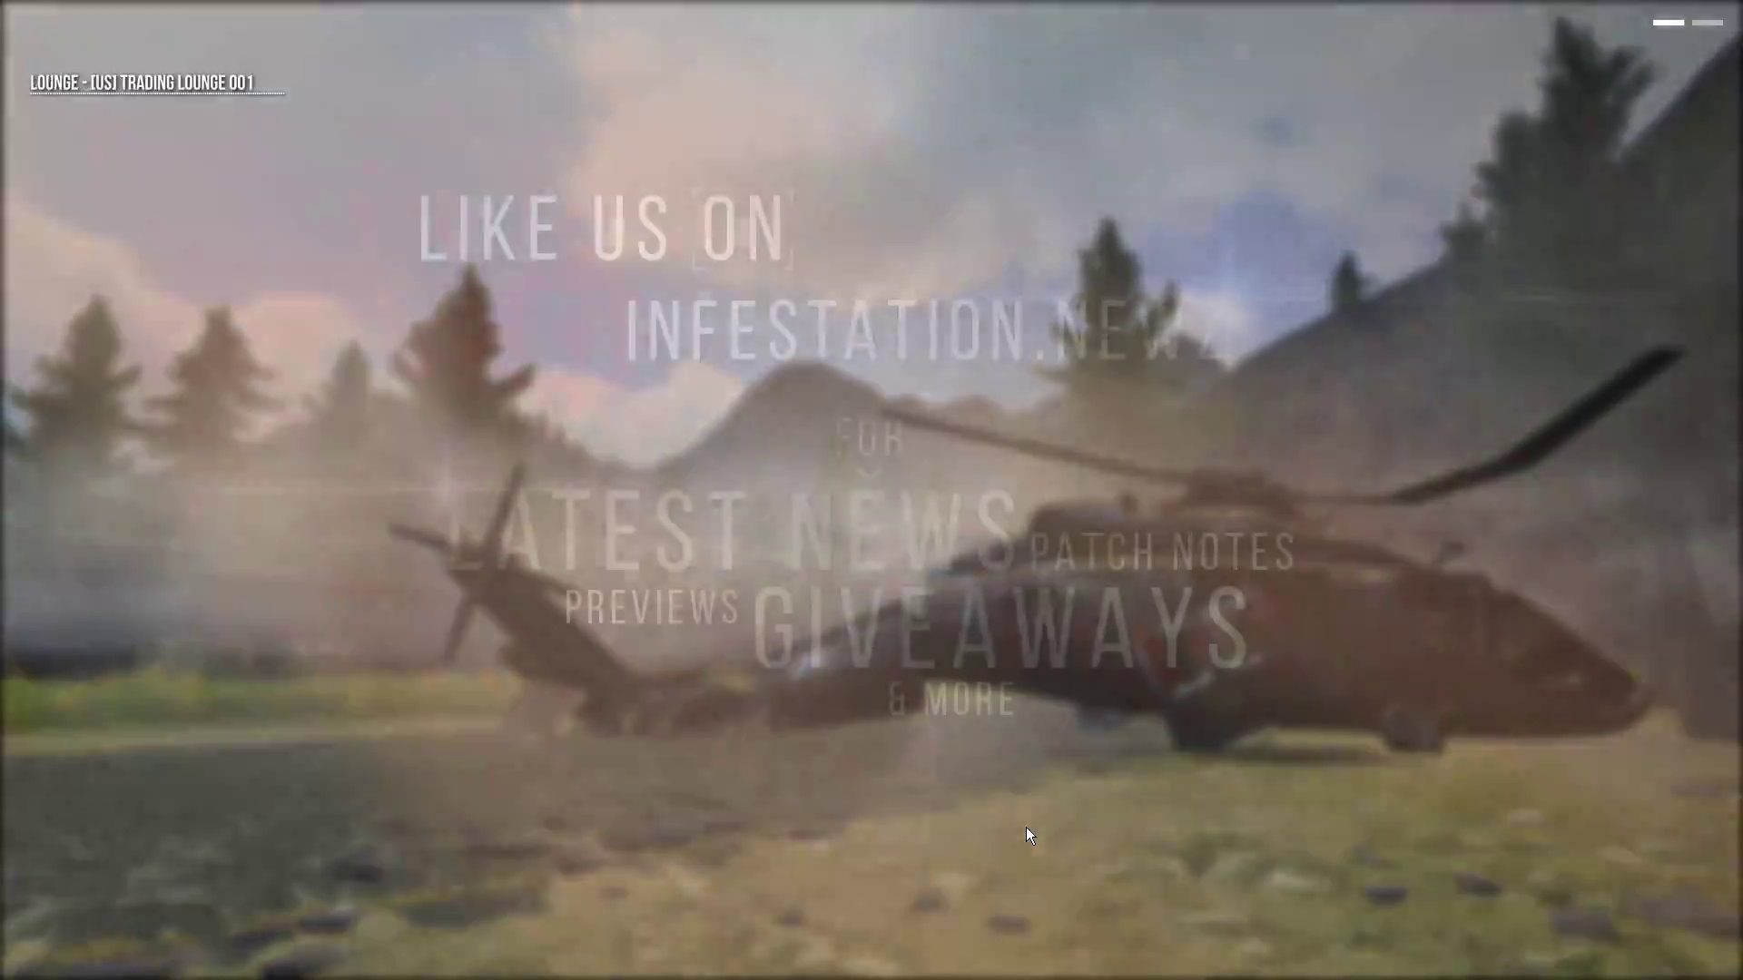
Step: Run forward with W and holster and draw the rifle (X, 1) twice to check the crosshair
key("w")
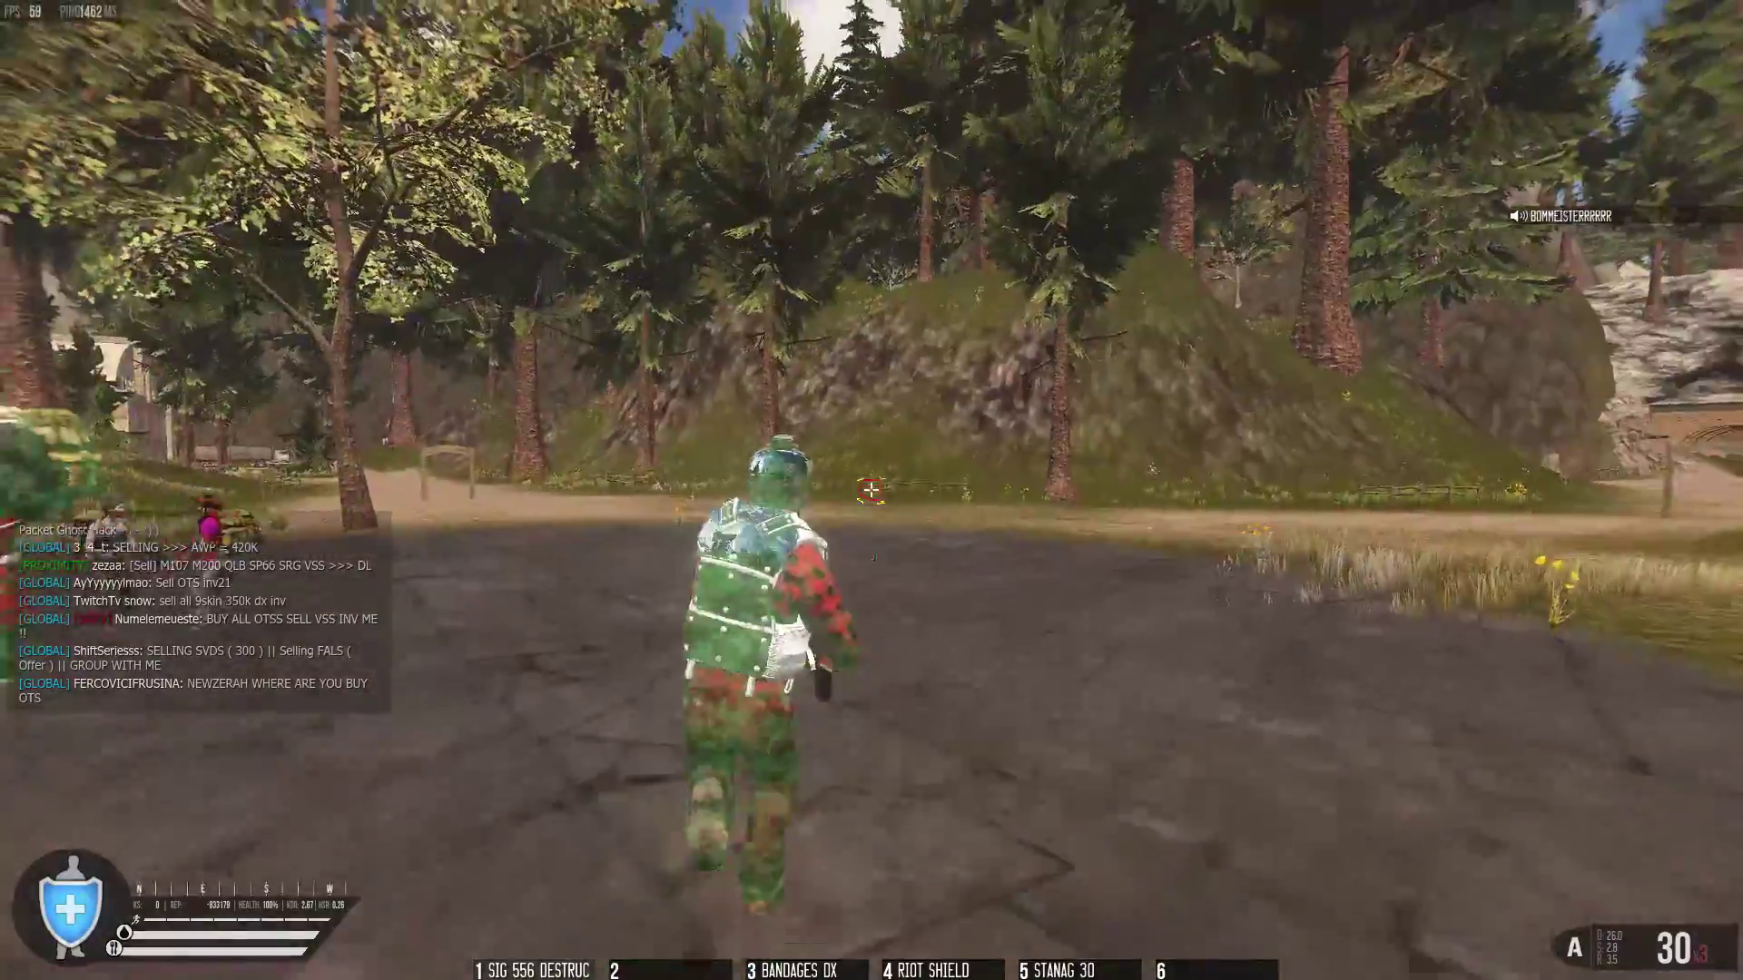
key("w")
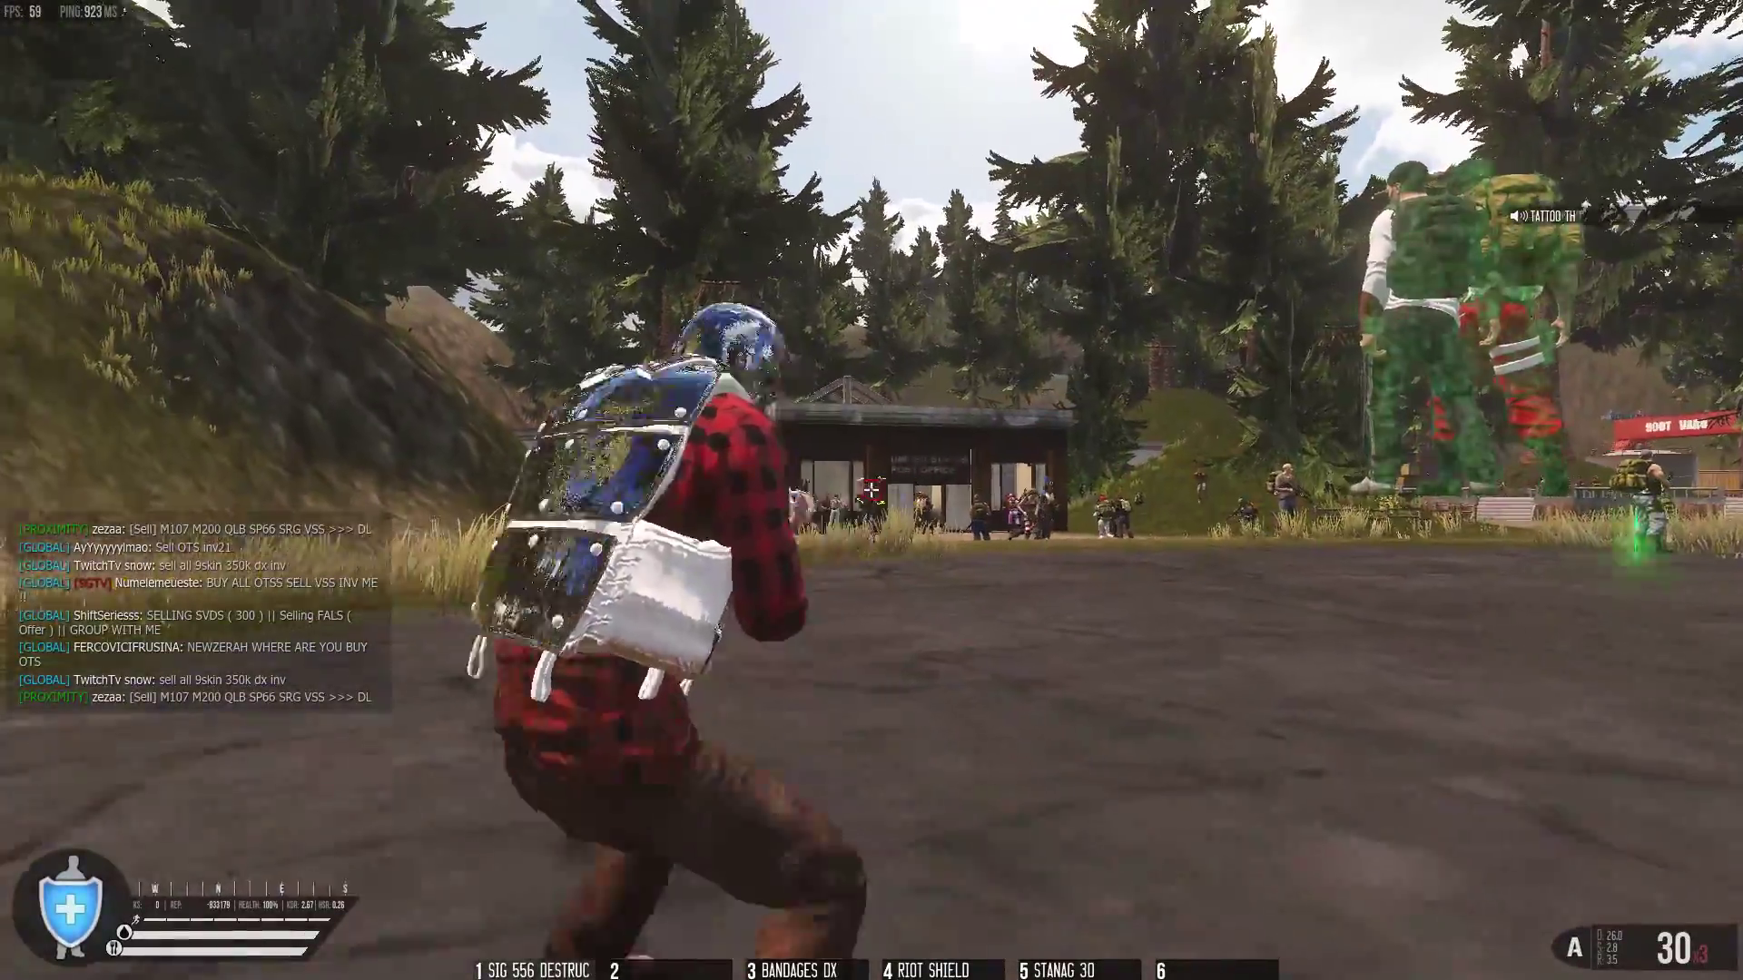
key("w")
key("x")
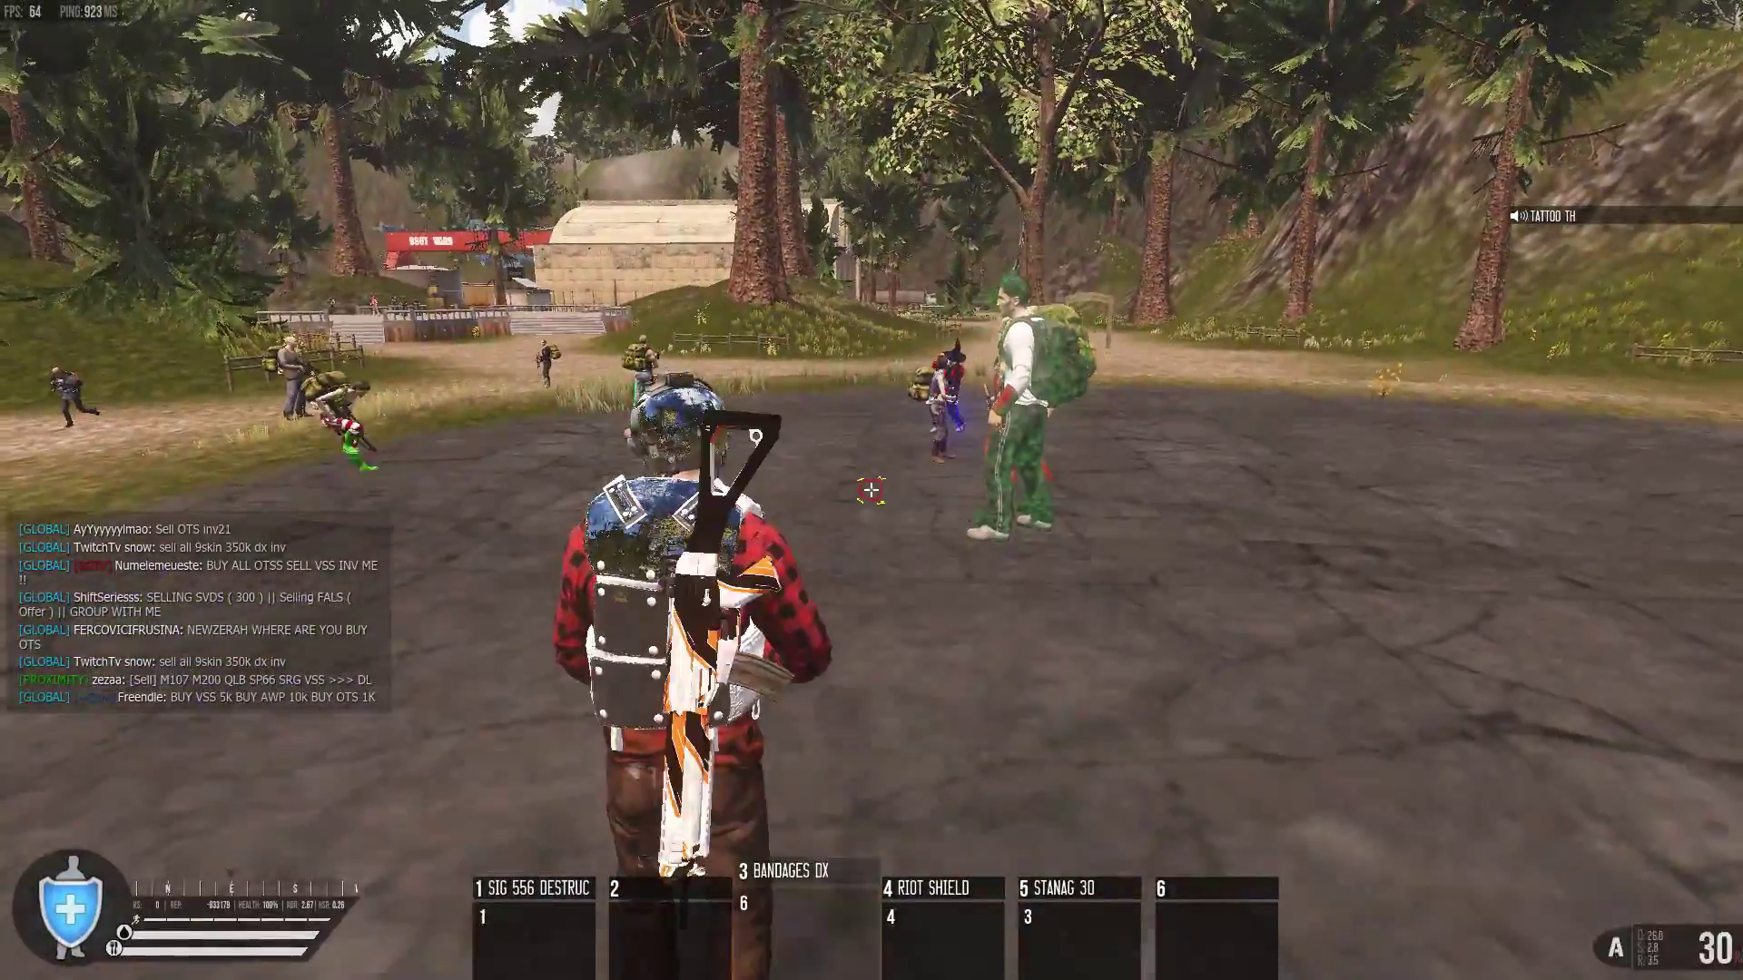
key("1")
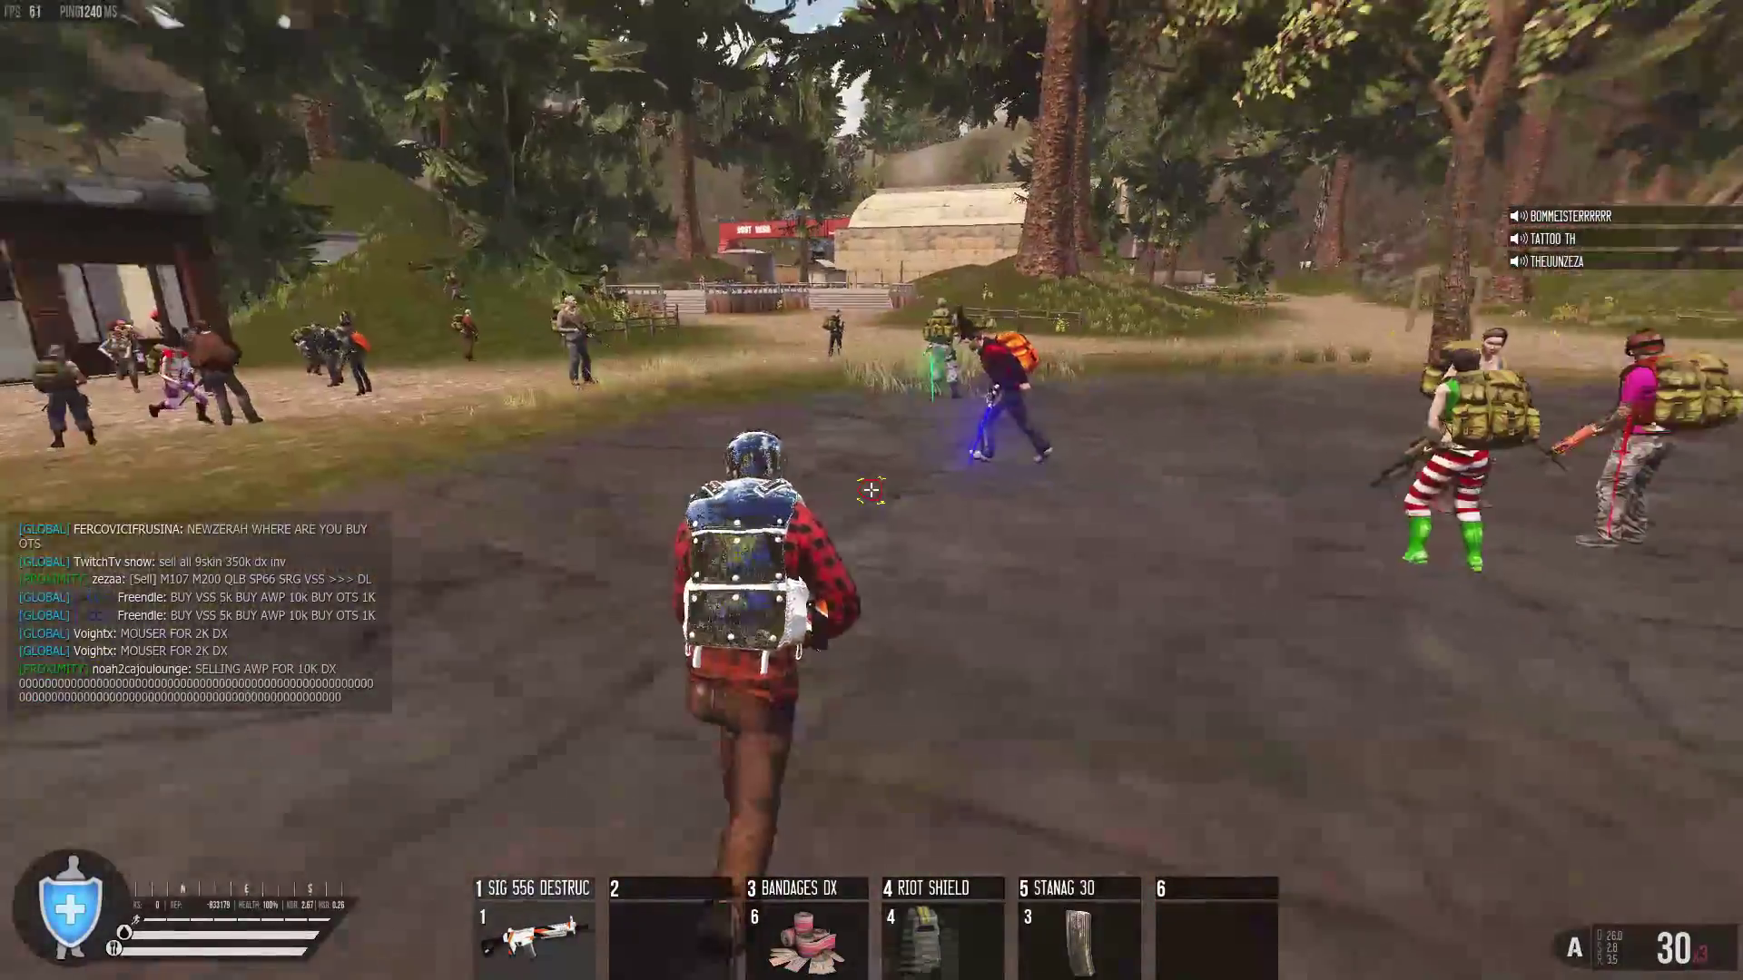
key("x")
key("1")
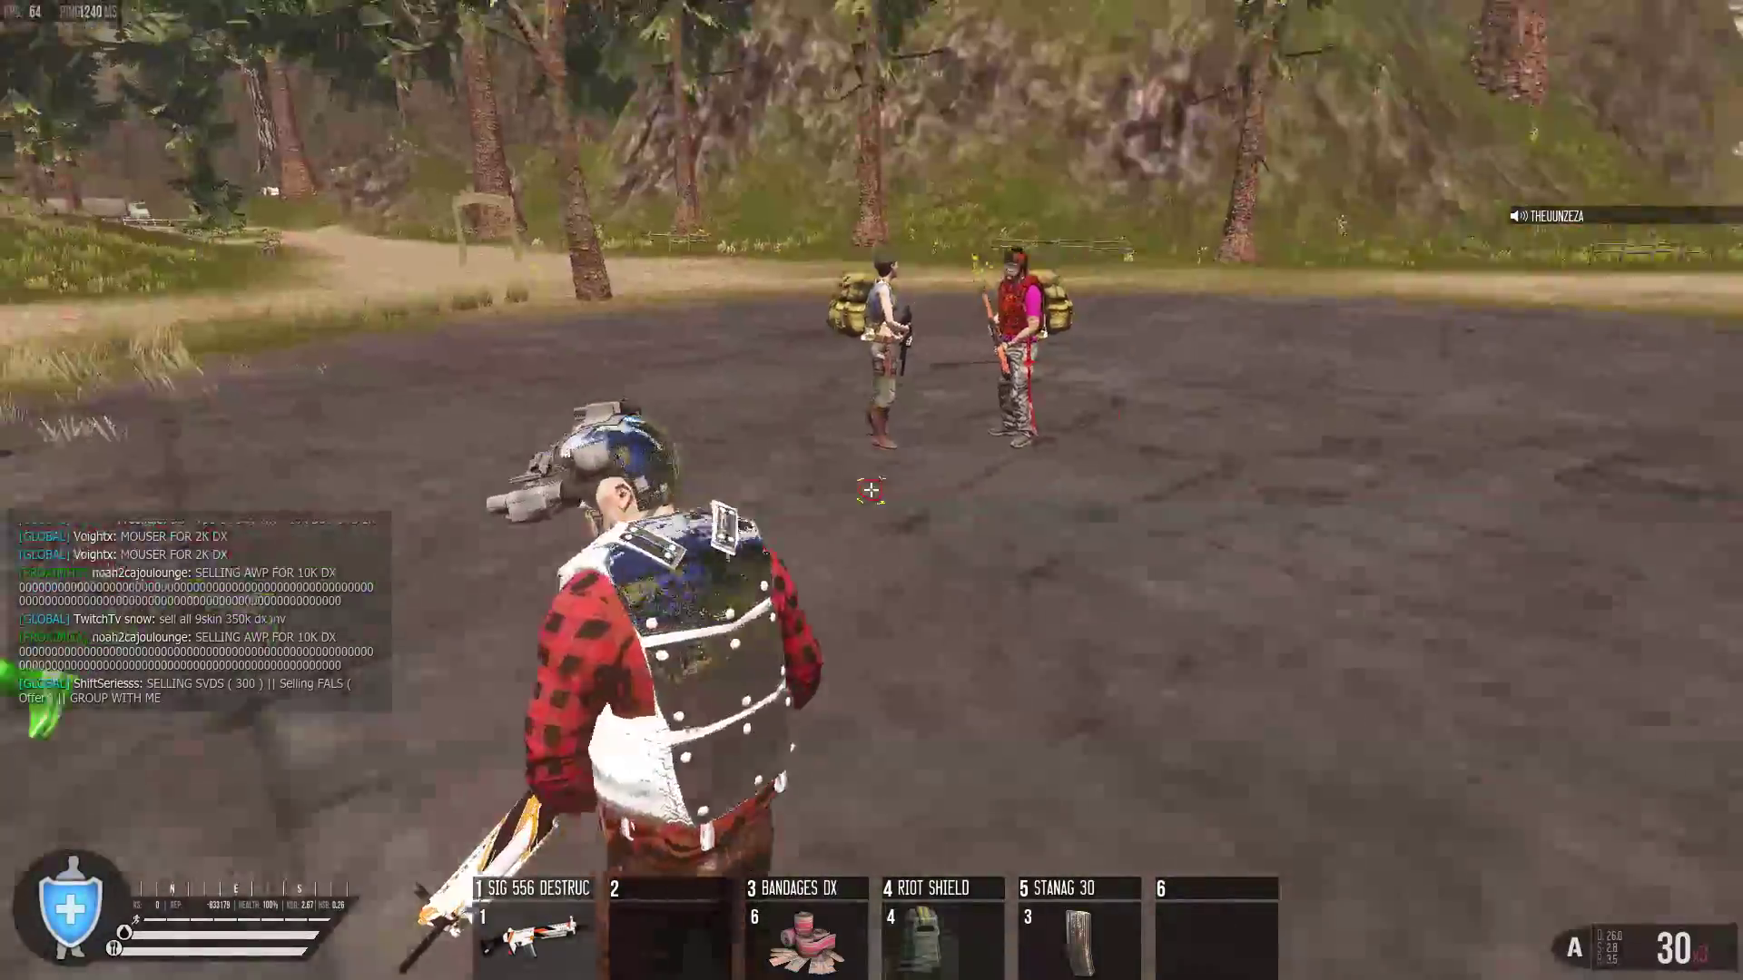